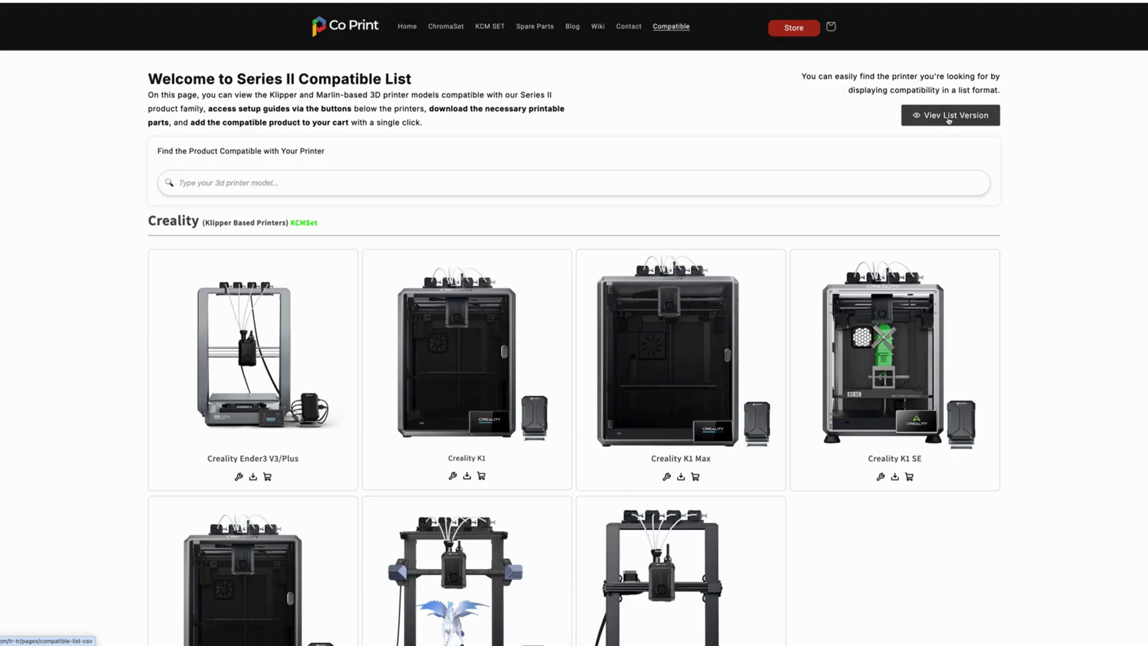
On the Series II compatible list, search 'so' and open the Sovol SV 08 KCM Set wiki guide.
left_click(949, 118)
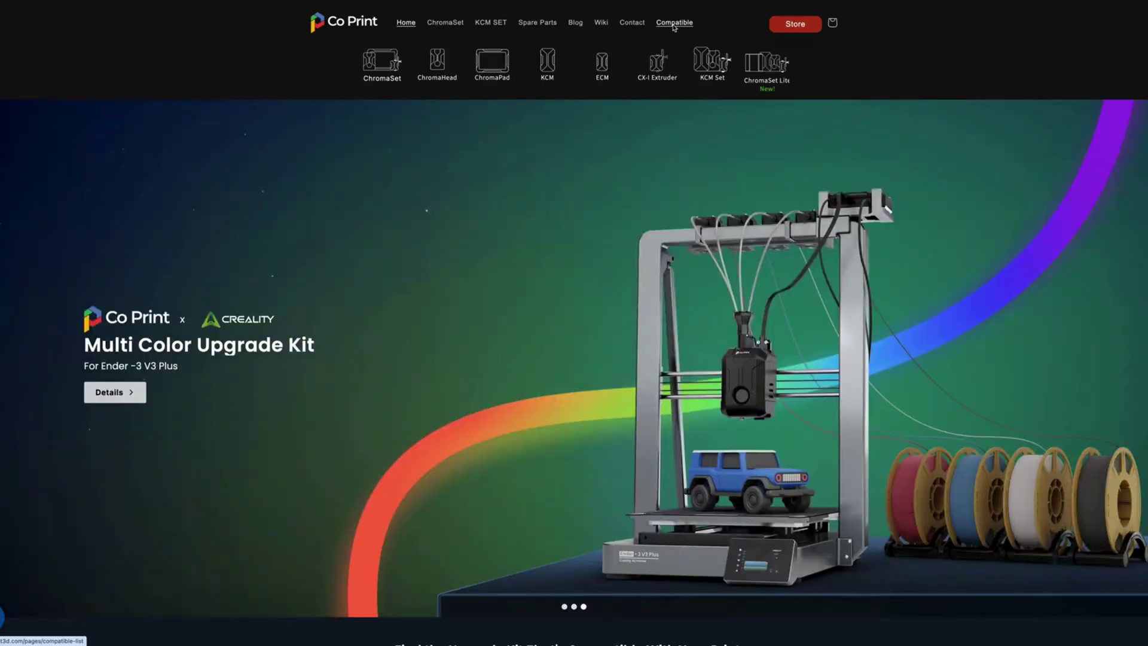
left_click(674, 24)
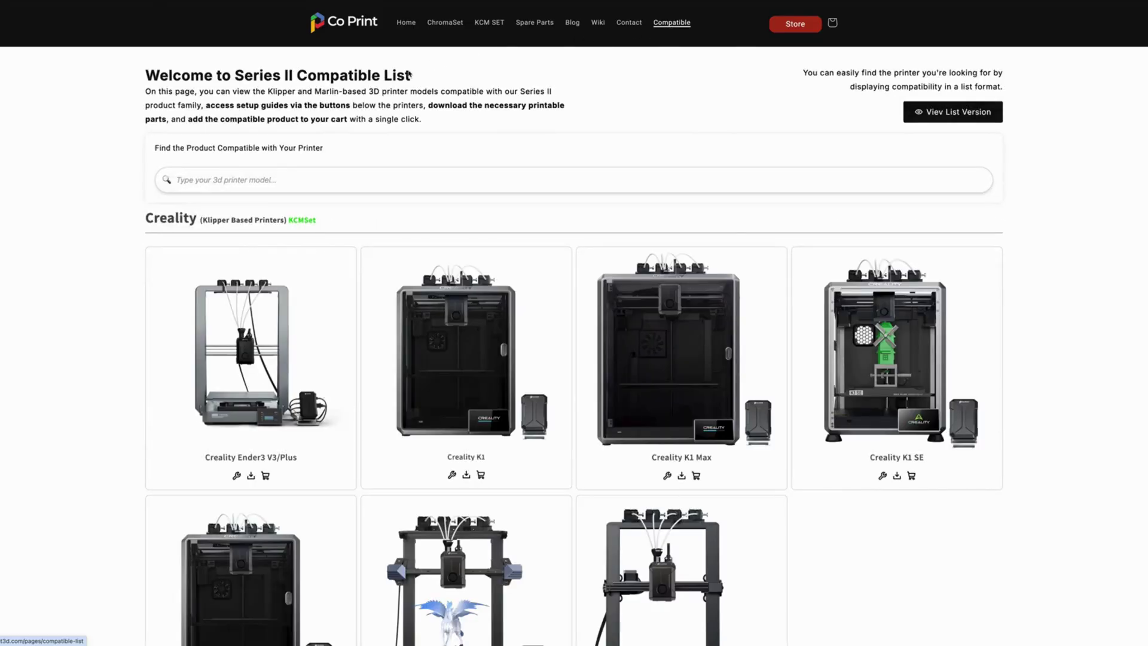
left_click(241, 179)
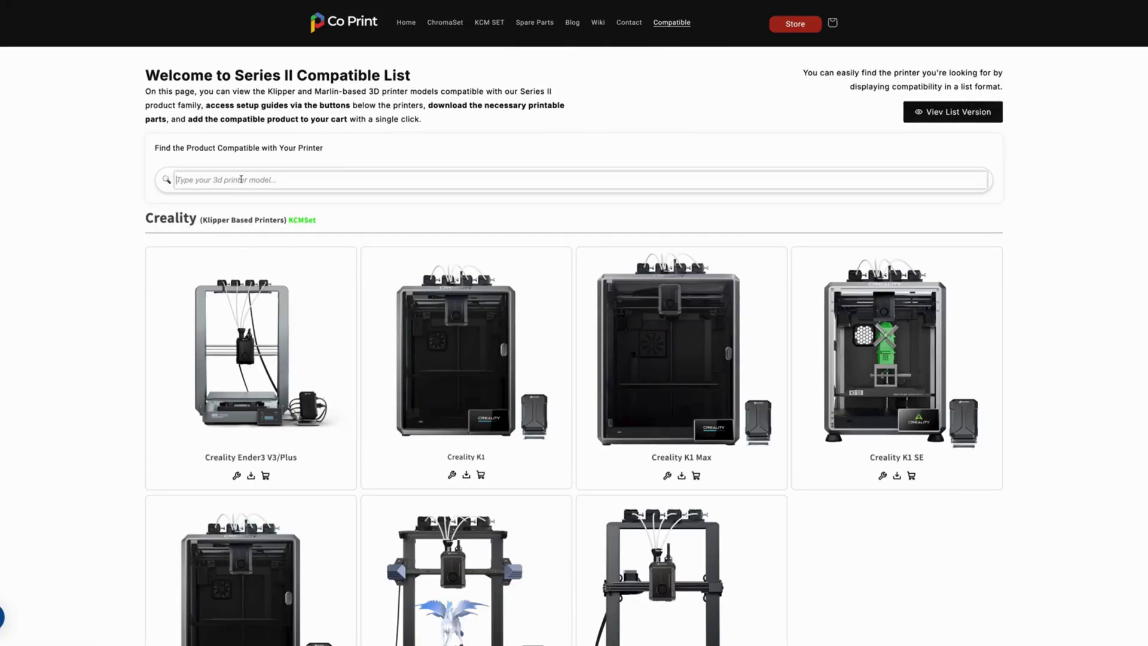
type("sovo")
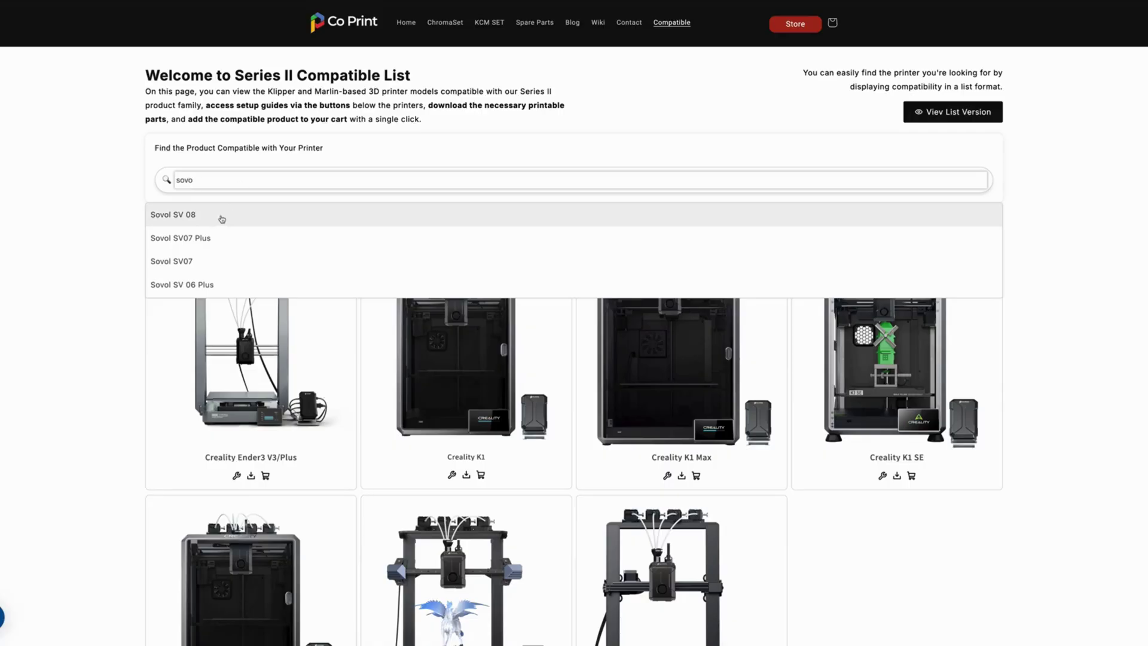
left_click(190, 217)
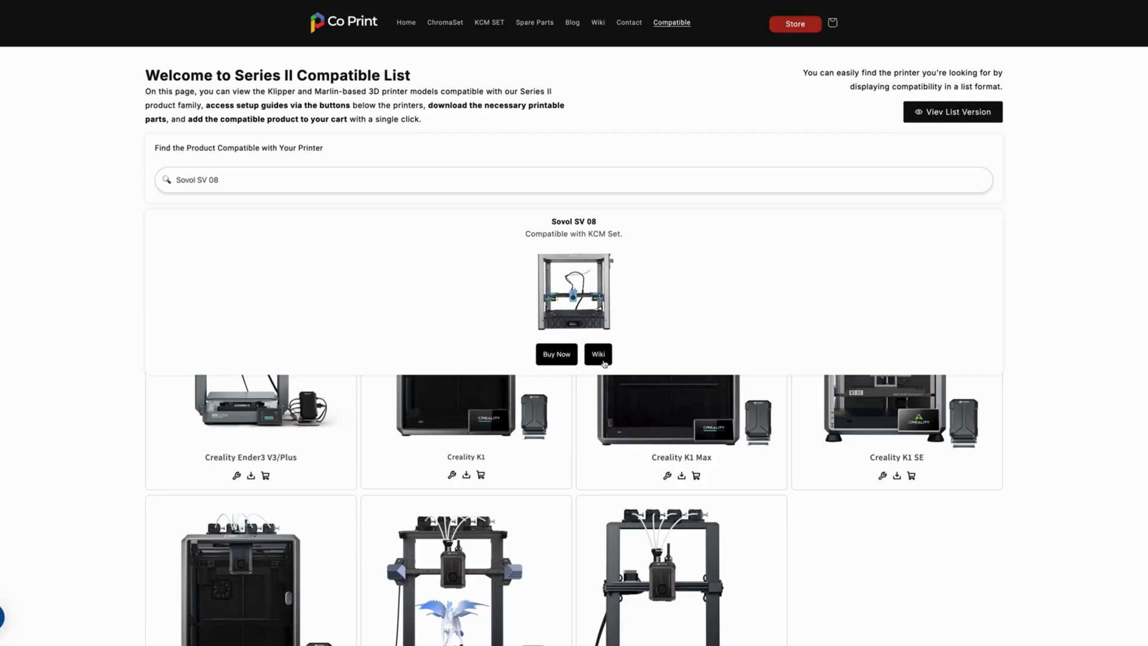
left_click(598, 355)
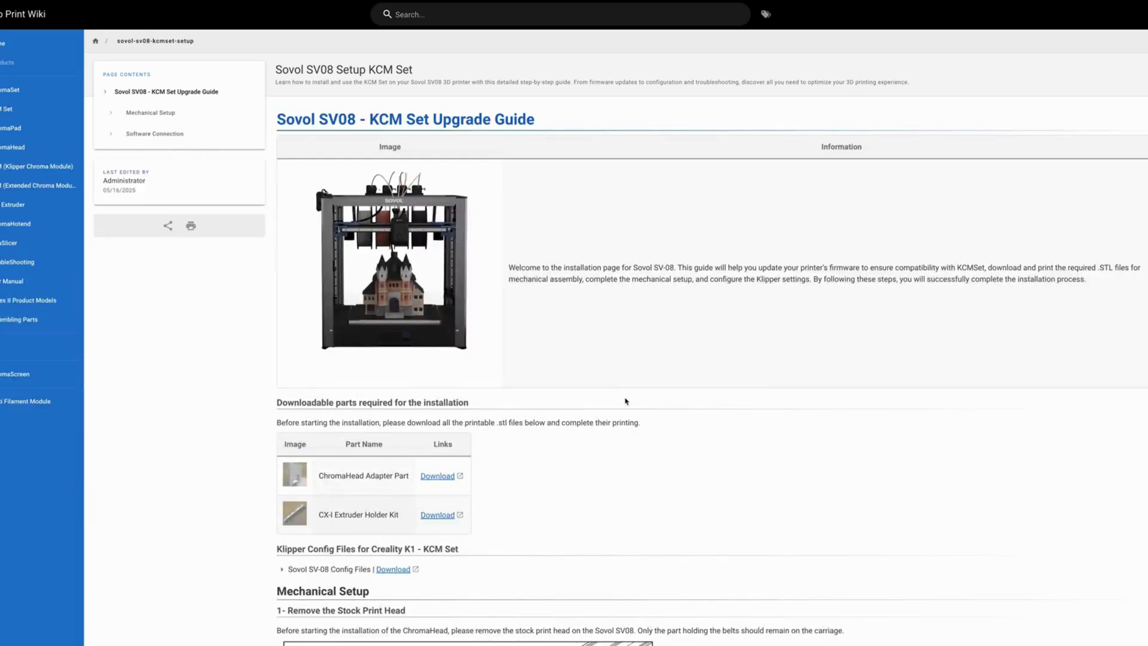
scroll(634, 416, "down", 2)
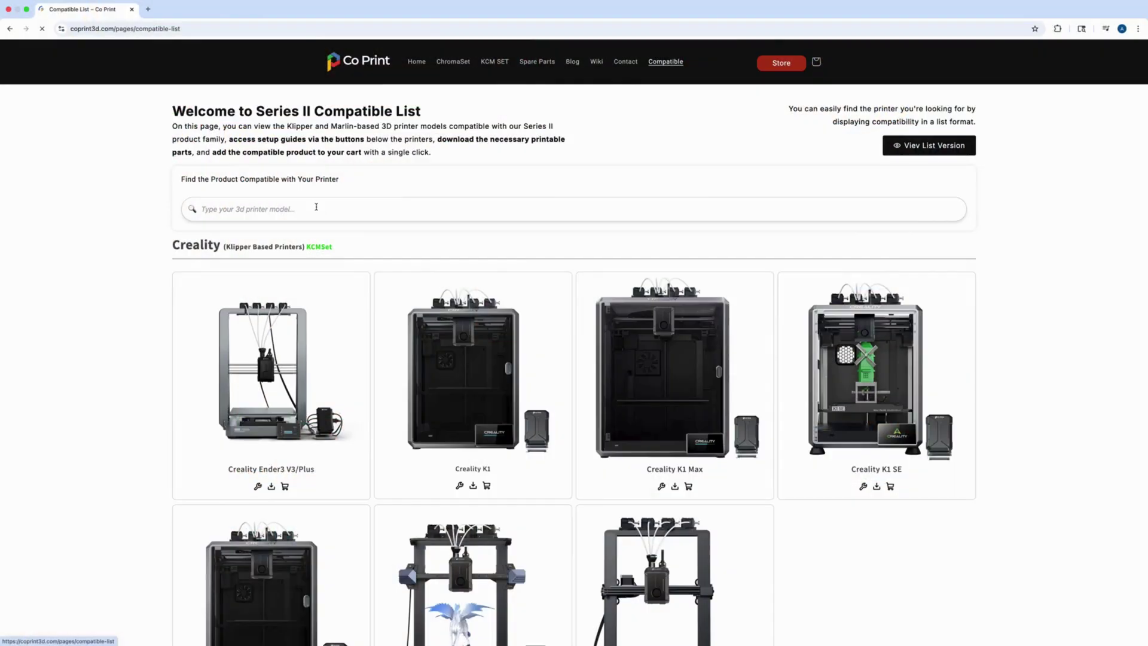
Search 's' in the compatible list and pick Sovol SV 08 to show its KCM Set card.
left_click(317, 207)
type("sovo")
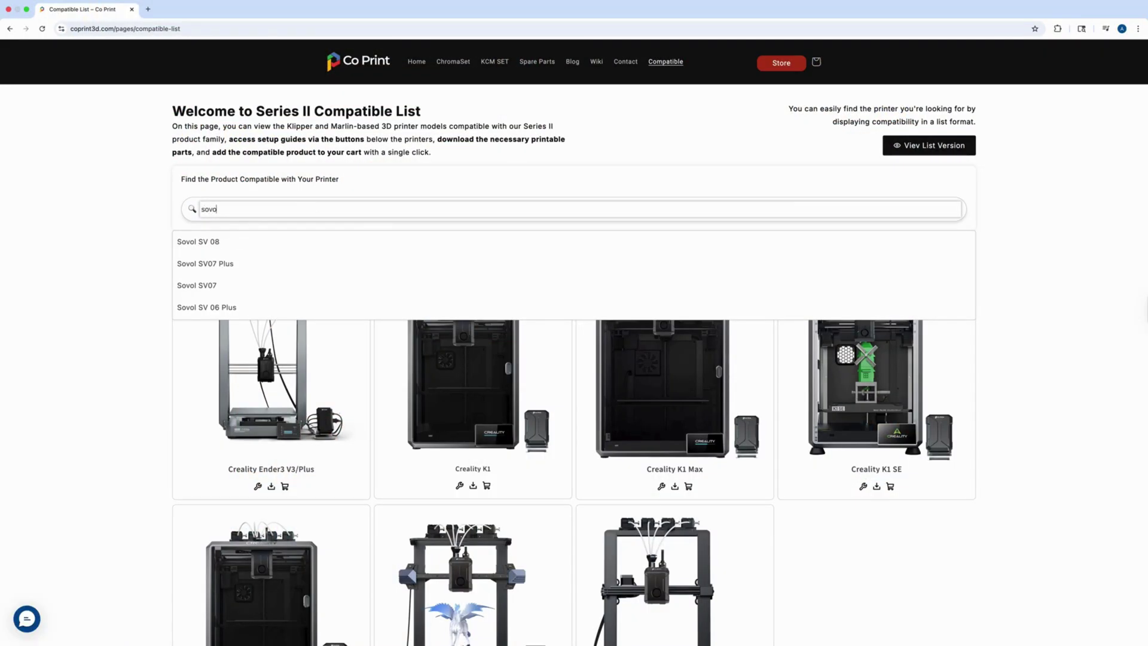
left_click(210, 244)
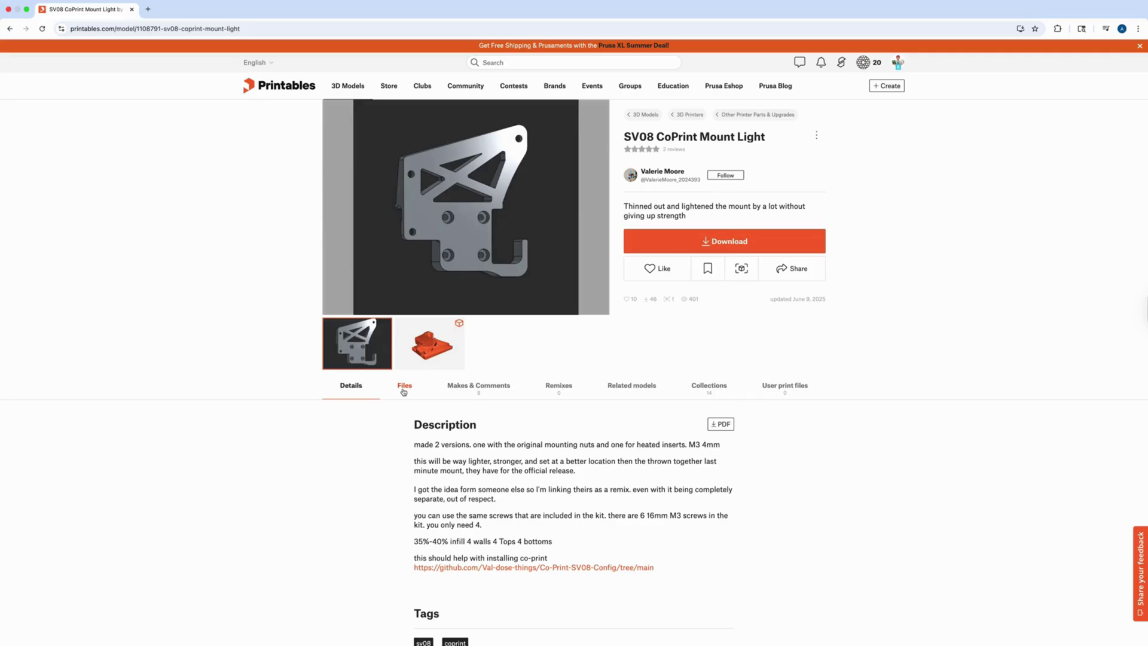
List the SV08 CoPrint Mount Light's downloadable files and show its 3D render preview.
left_click(403, 386)
scroll(287, 433, "down", 2)
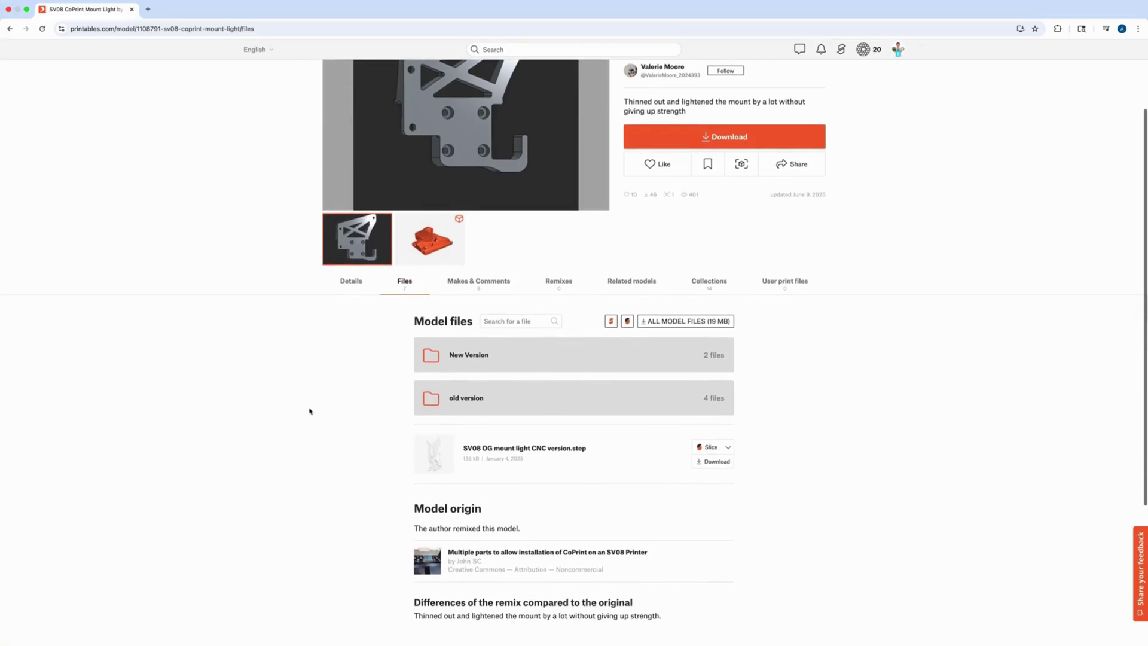
left_click(428, 245)
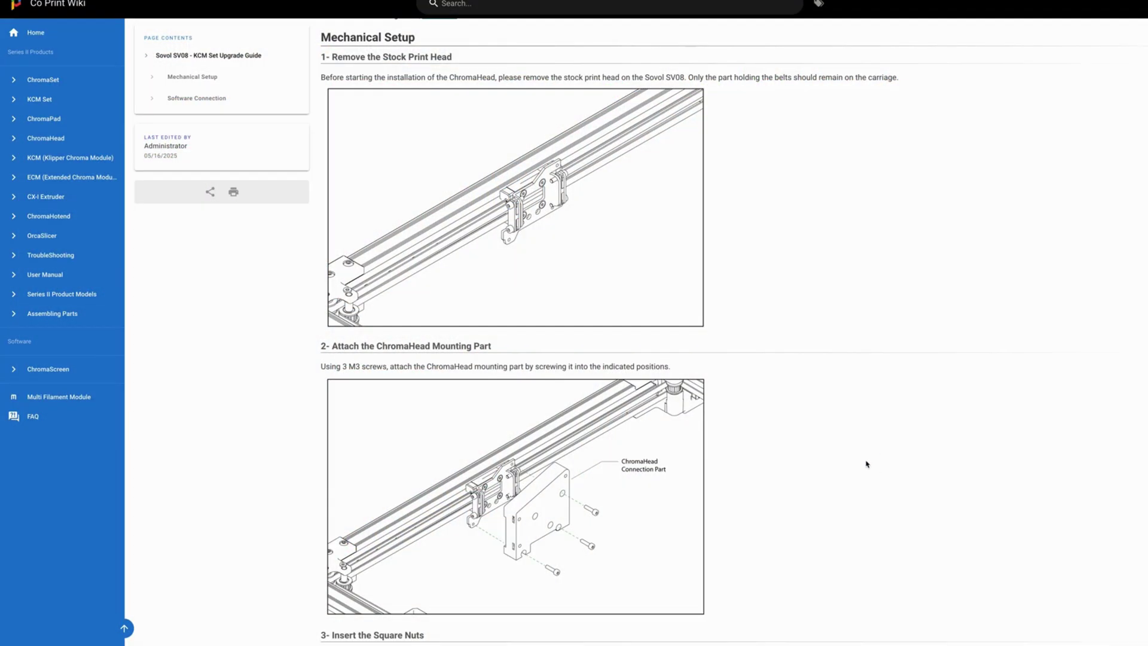
Scroll the SV08 guide to Mechanical Setup steps 3 and 4: square nuts and ChromaHead front cover.
scroll(867, 463, "down", 4)
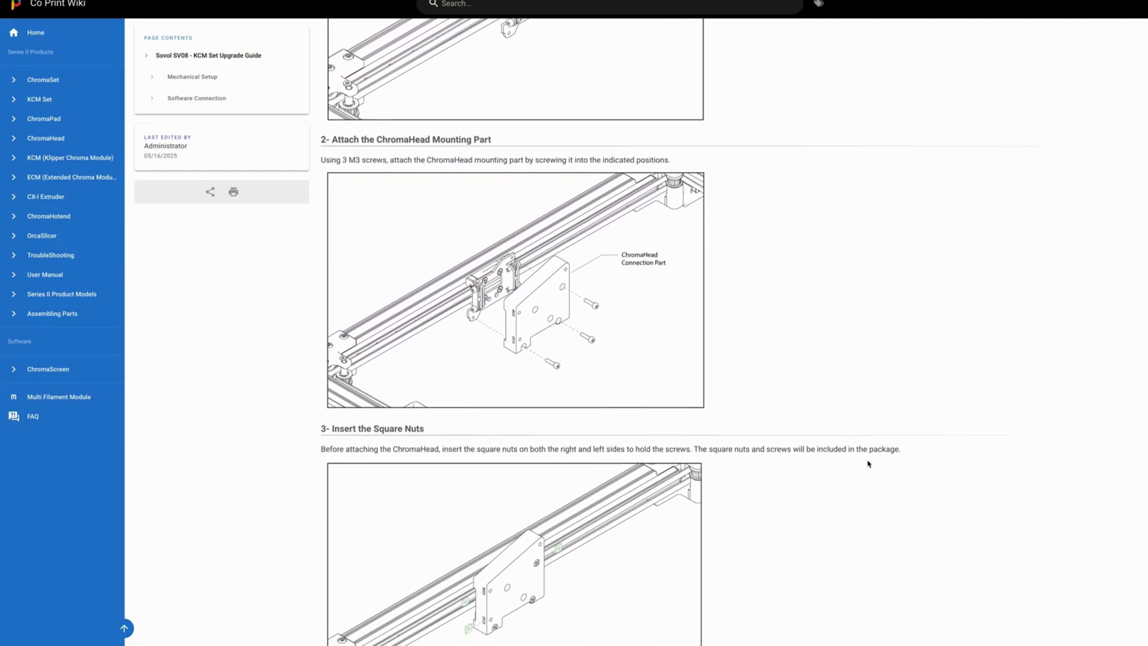
scroll(868, 464, "down", 5)
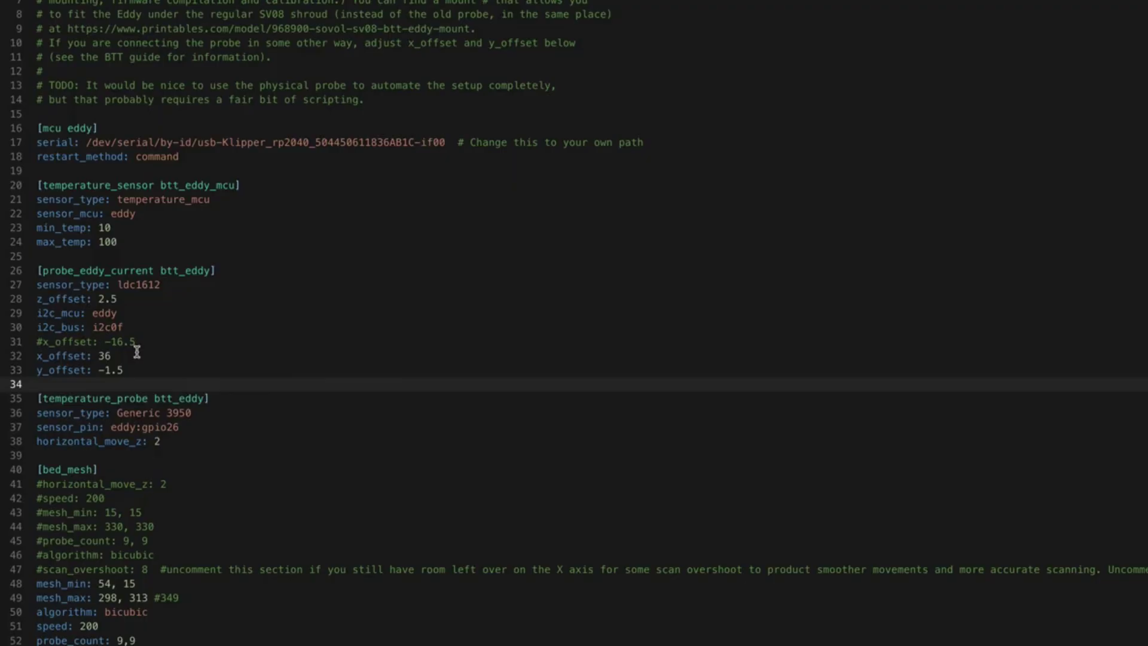
scroll(136, 352, "down", 2)
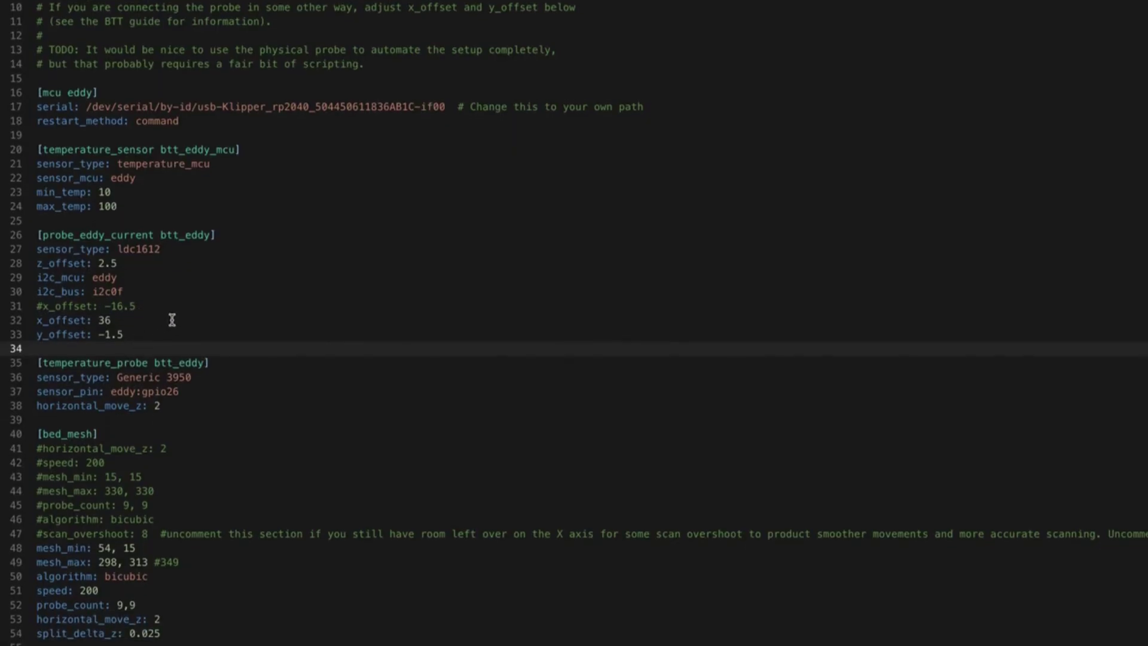
left_click(215, 333)
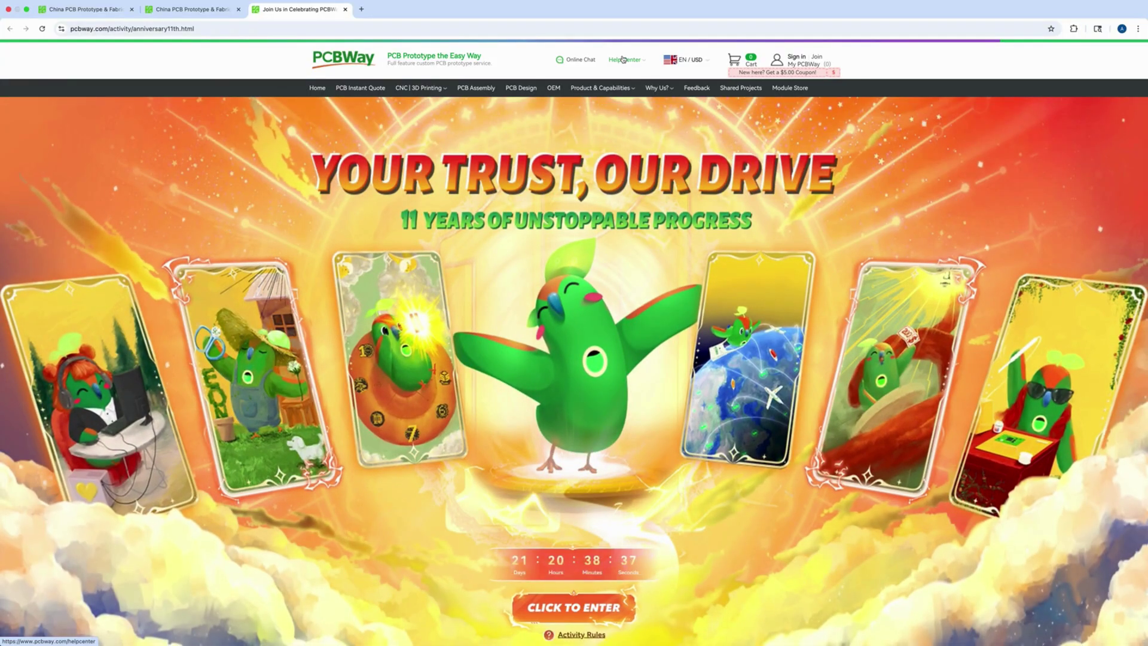
Open PCBWay's 3D printing quote form, then switch the quote to CNC machining and sheet metal.
mouse_move(420, 88)
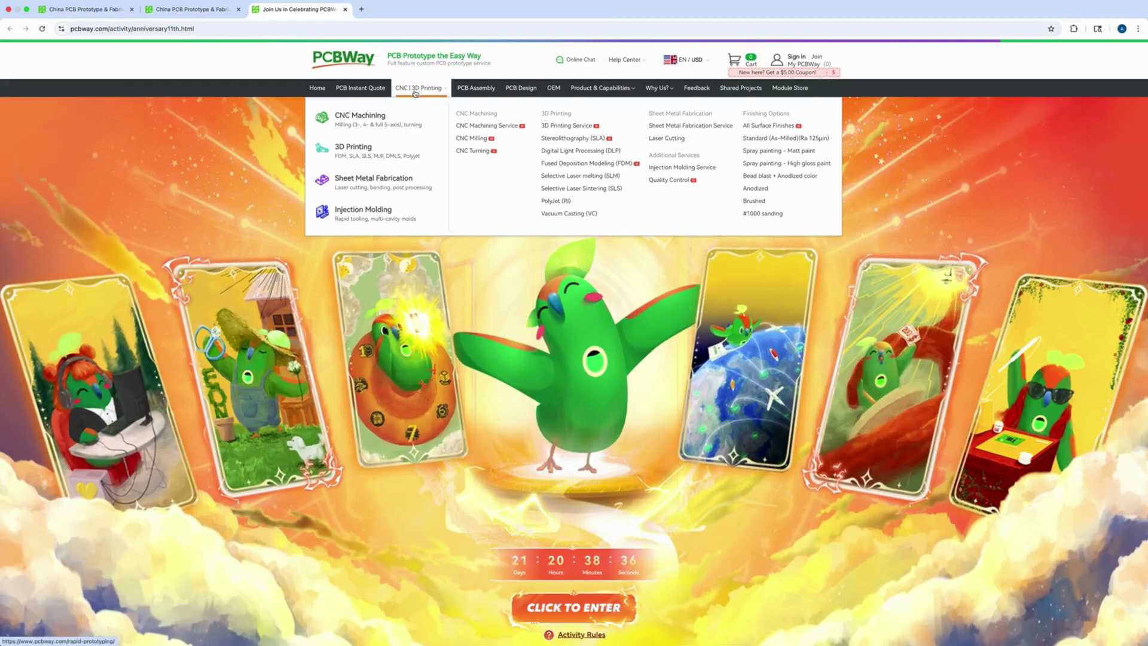
left_click(364, 150)
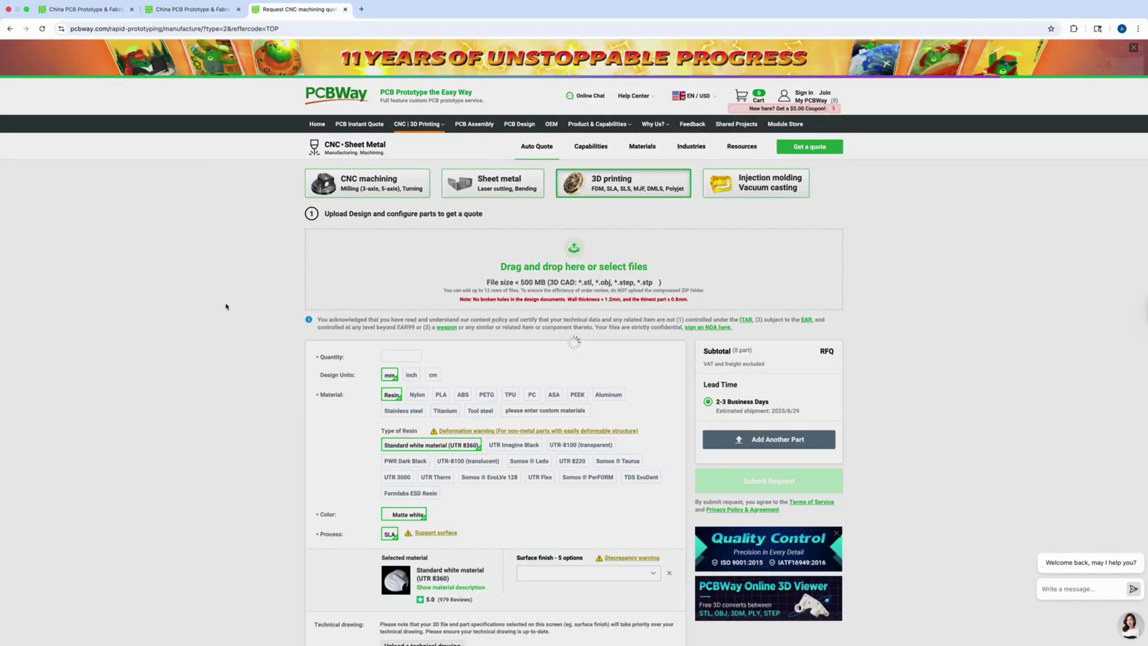
scroll(226, 307, "down", 5)
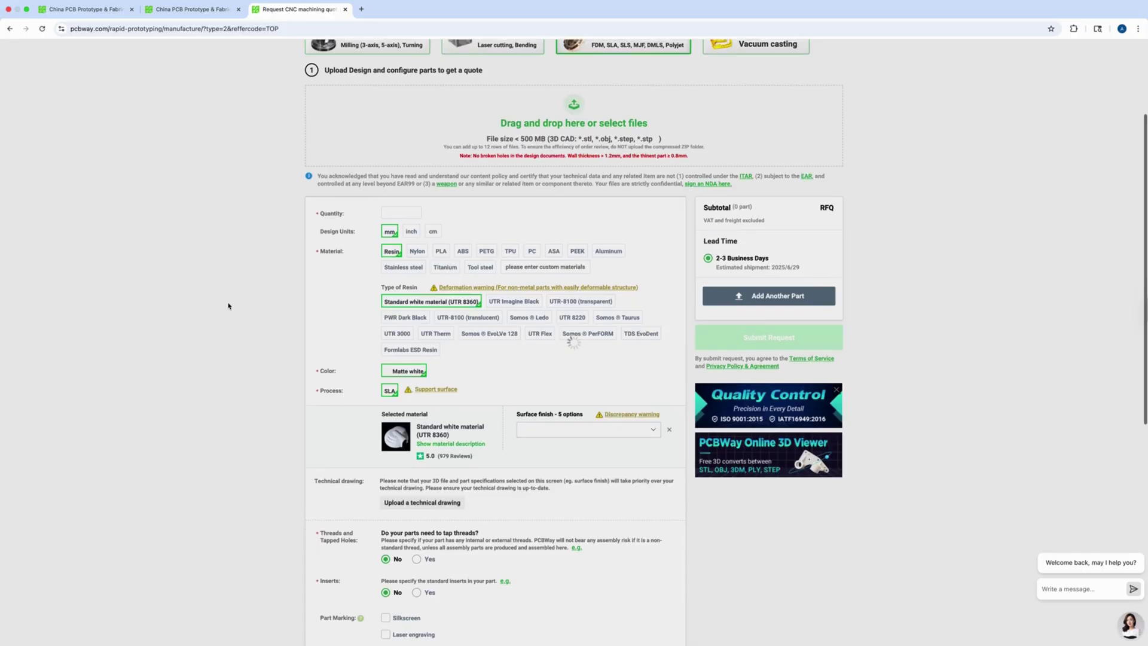
scroll(227, 306, "down", 5)
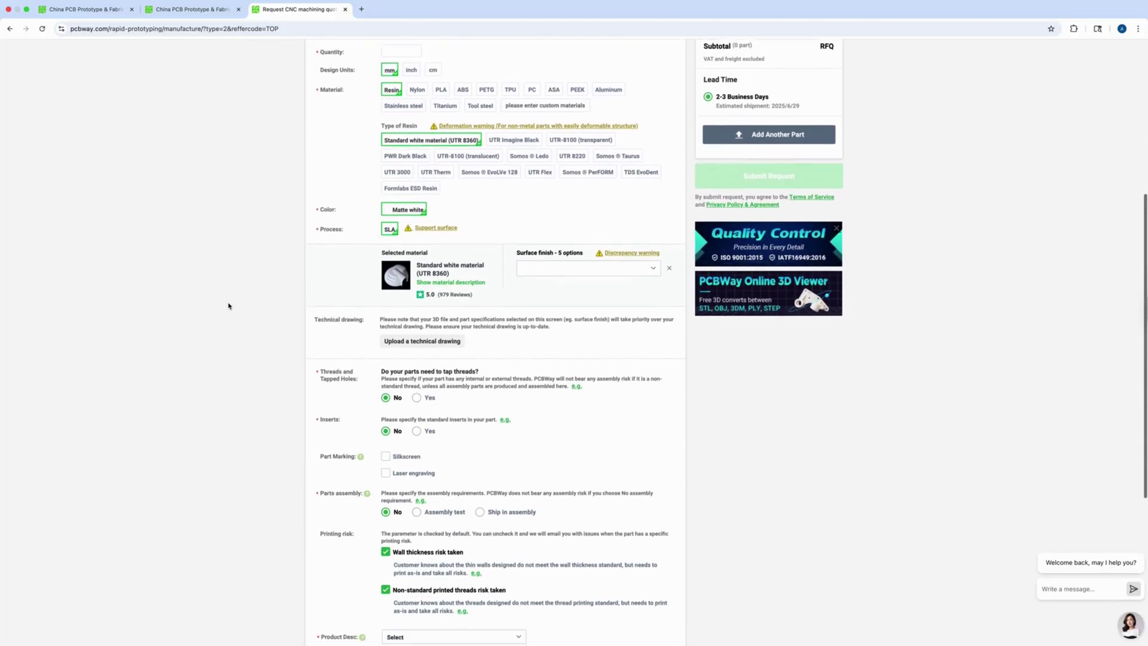
scroll(228, 306, "down", 4)
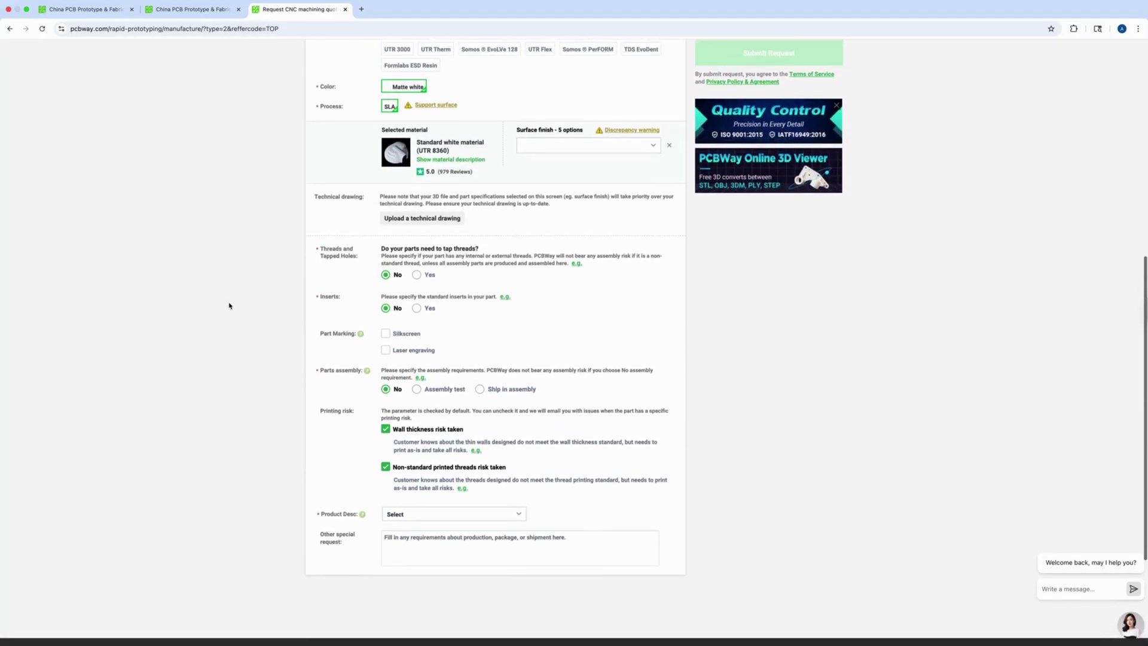
scroll(229, 306, "up", 12)
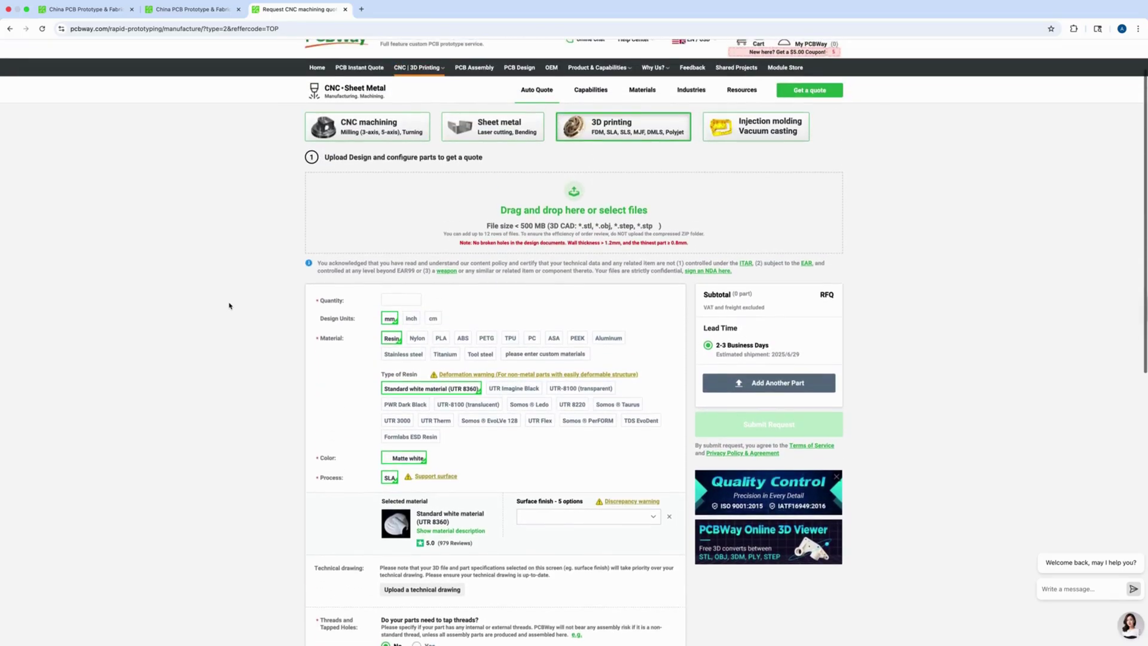
scroll(230, 306, "up", 1)
left_click(371, 136)
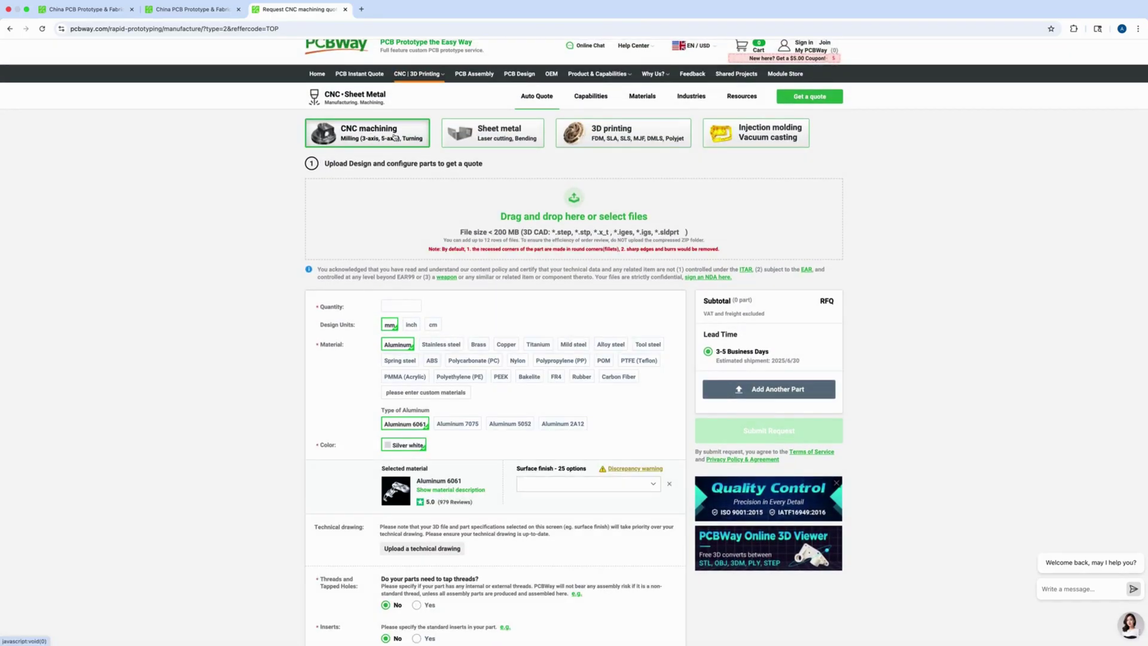
left_click(502, 137)
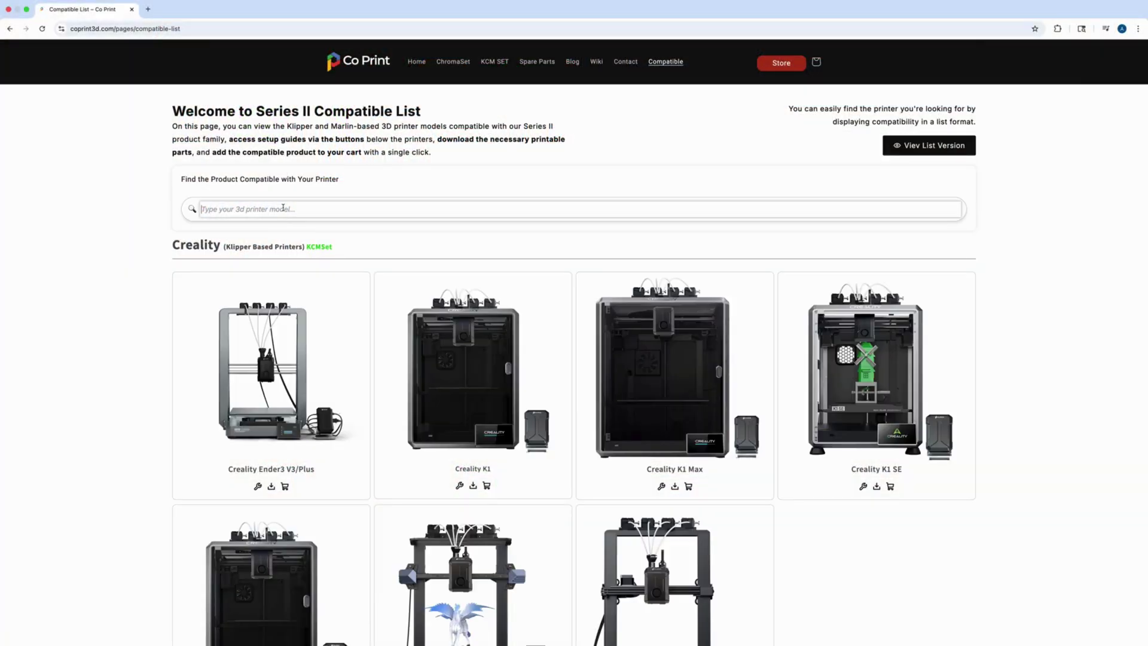
Search 'sov', pick Sovol SV 08, and open its Klipper config files folder on GitHub.
type("sovo")
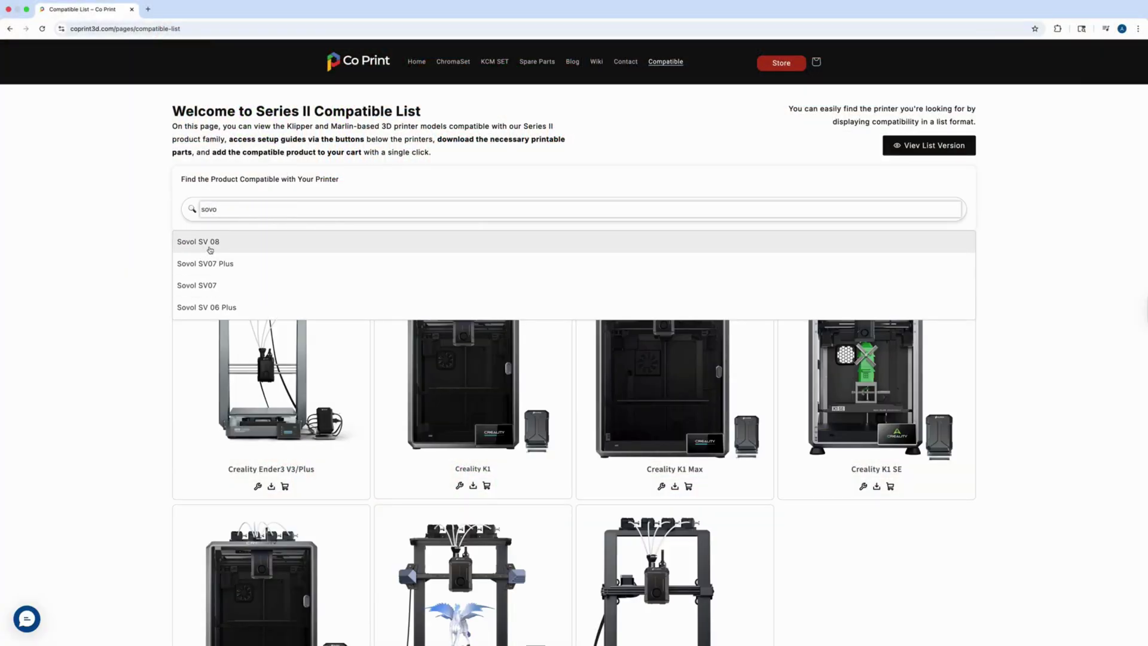
left_click(214, 245)
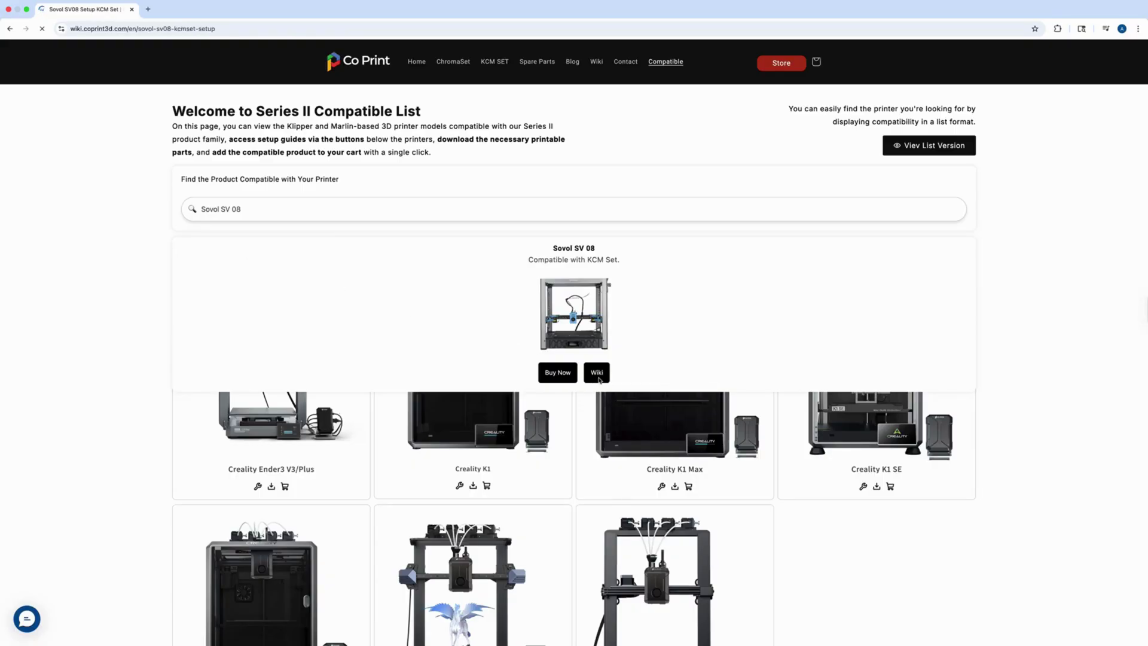
scroll(588, 375, "down", 5)
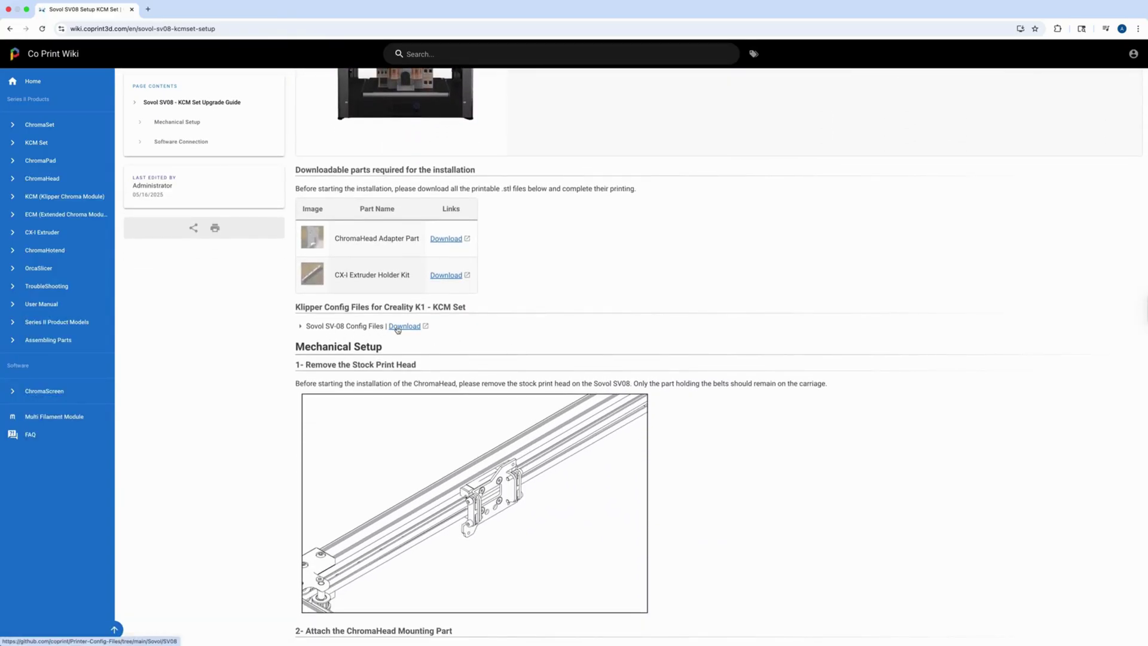
left_click(397, 327)
scroll(397, 329, "down", 1)
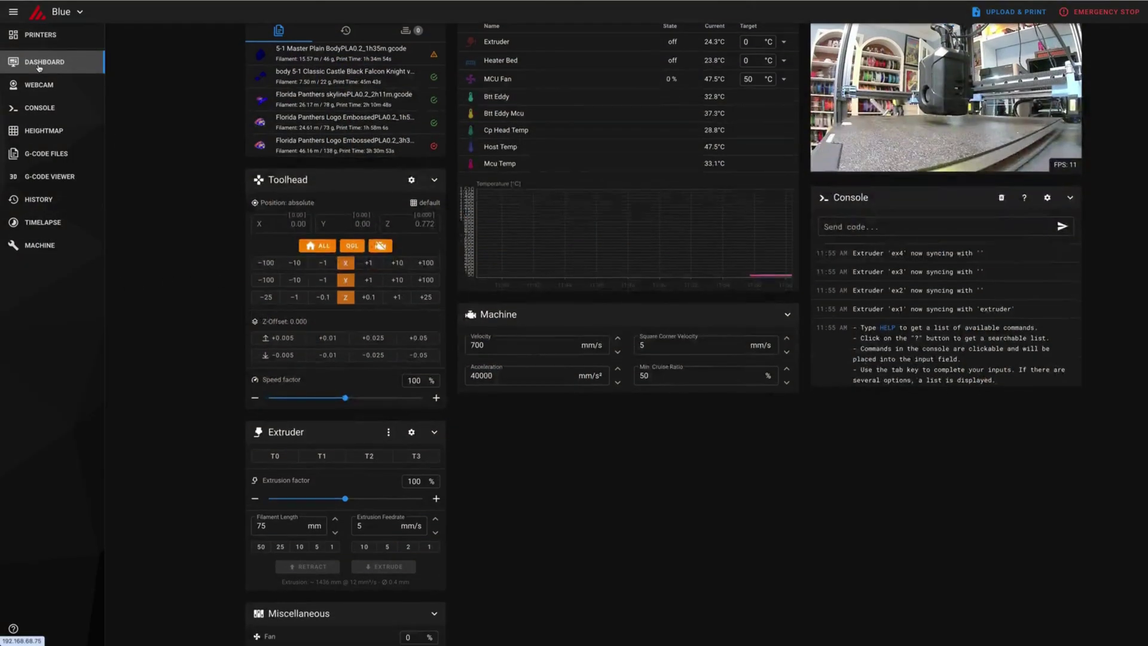
Open Mainsail's Machine page showing config files, system loads and the update manager.
scroll(47, 120, "up", 1)
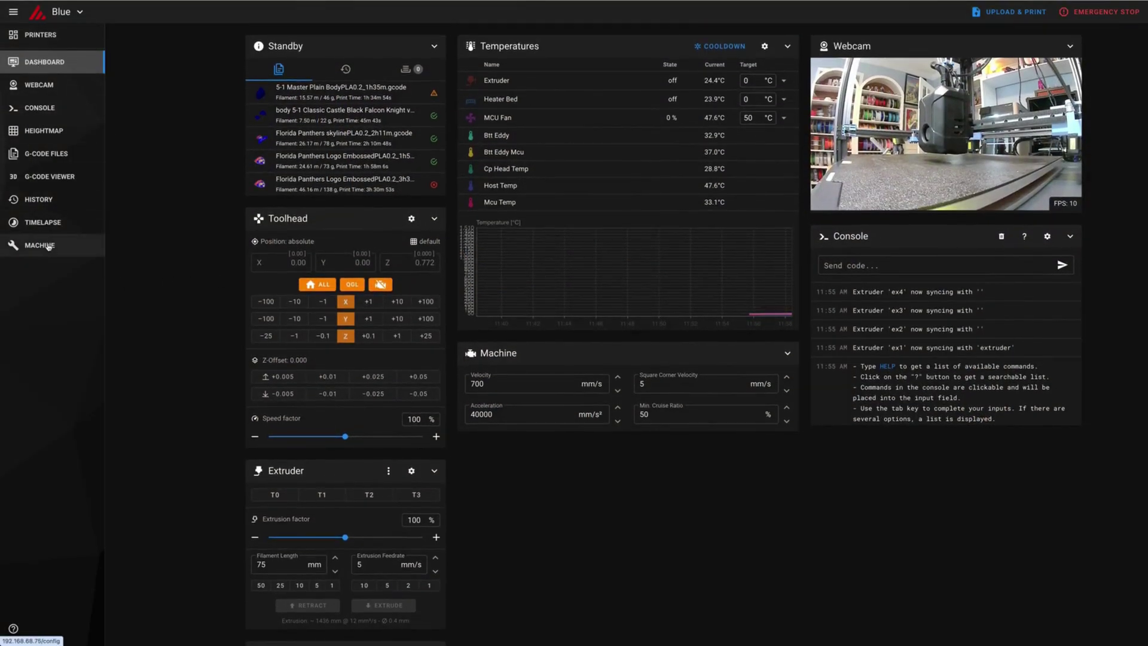
left_click(49, 246)
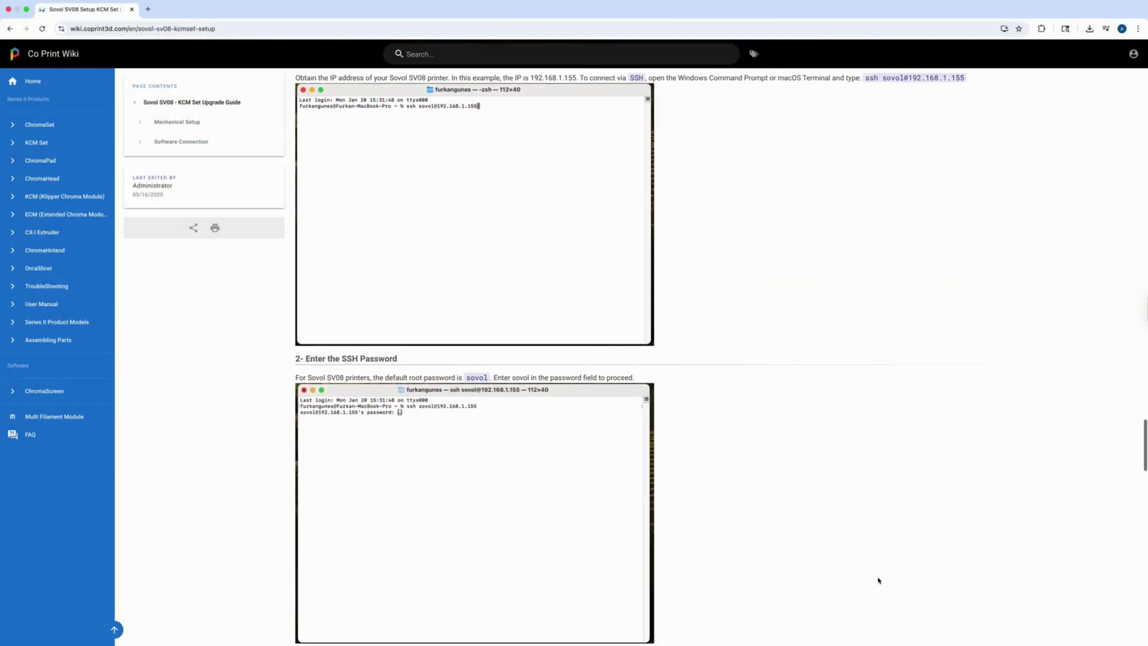
Scroll the SV08 KCM guide from step 3 to step 7, locating kcm.cfg and pasting the serial path.
scroll(879, 580, "down", 4)
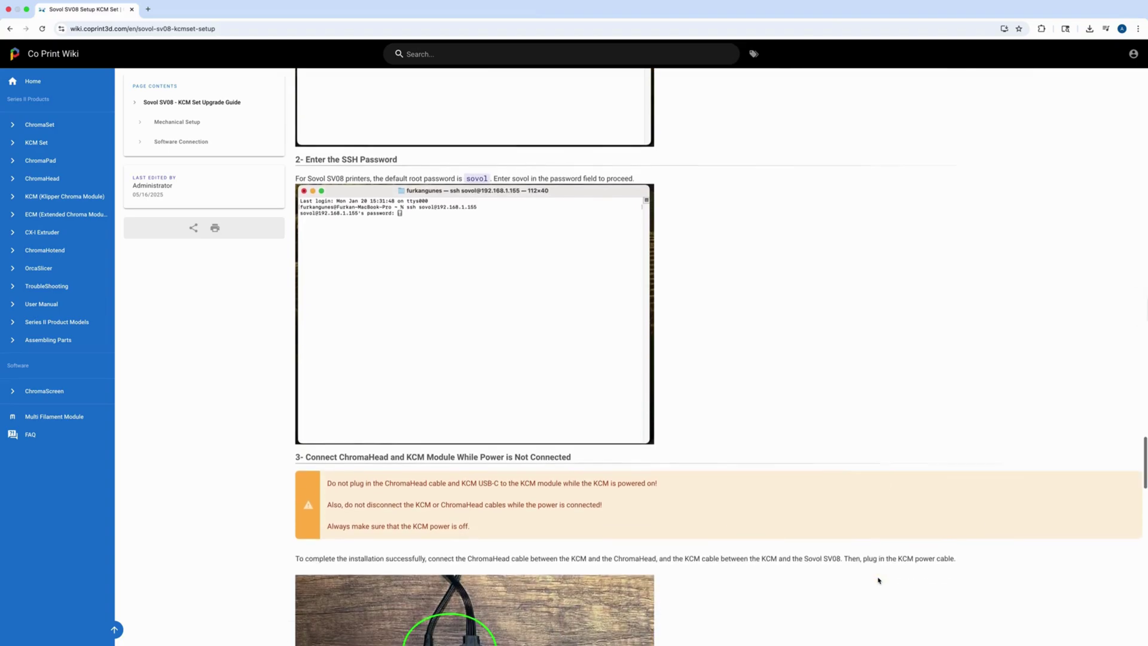
scroll(878, 580, "down", 1)
scroll(878, 578, "down", 2)
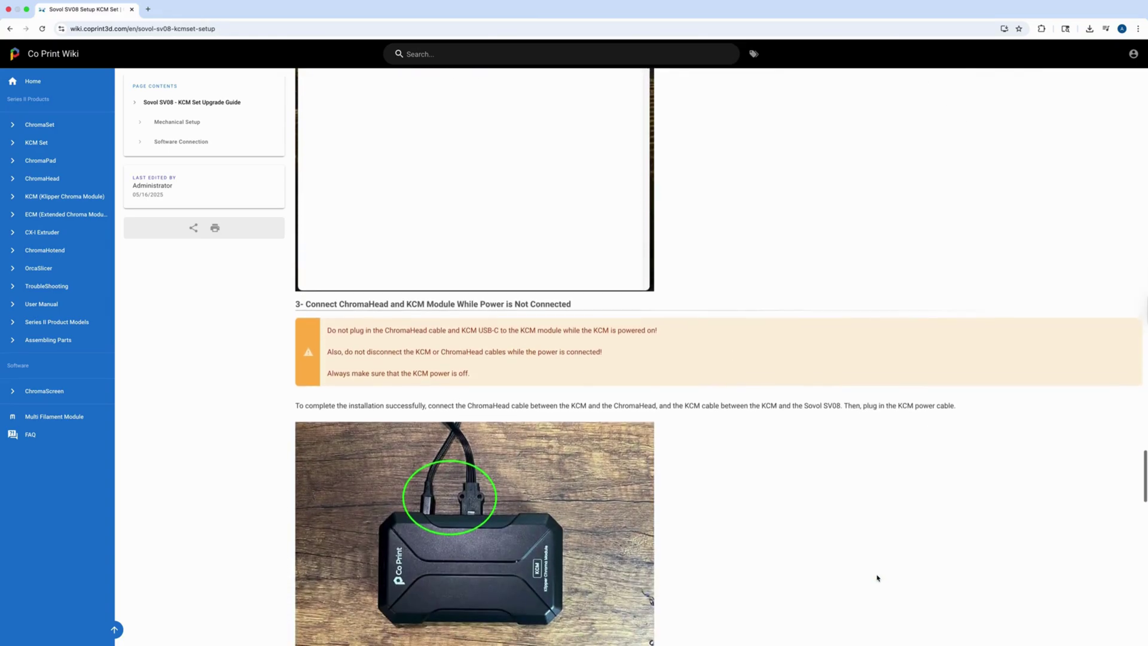
scroll(877, 578, "down", 4)
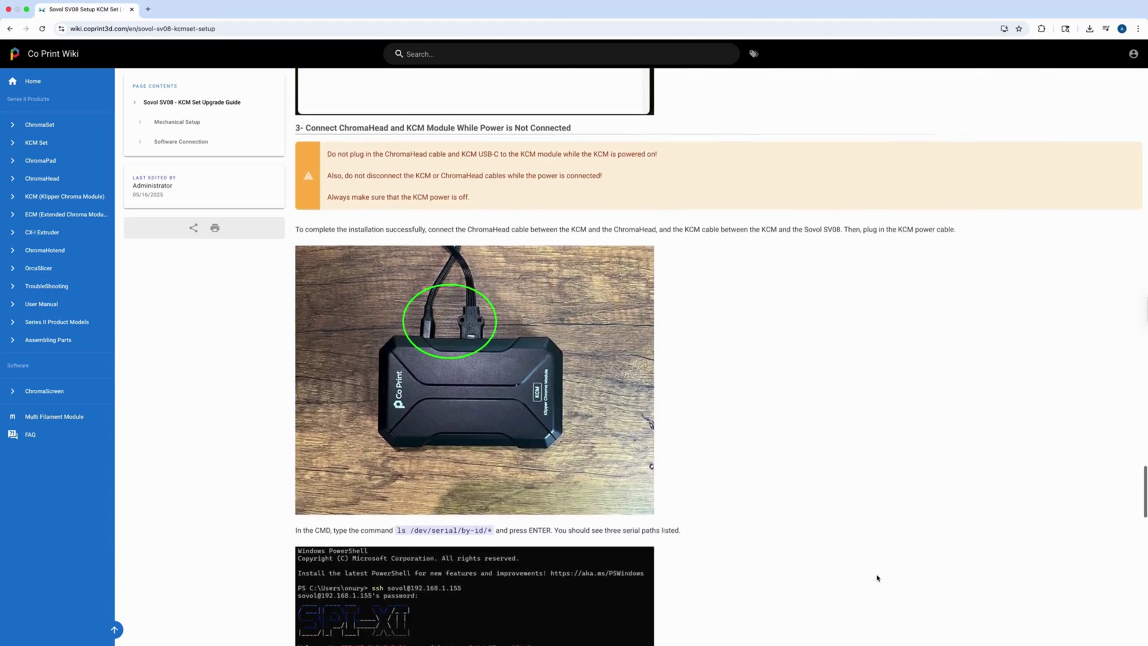
scroll(877, 577, "down", 3)
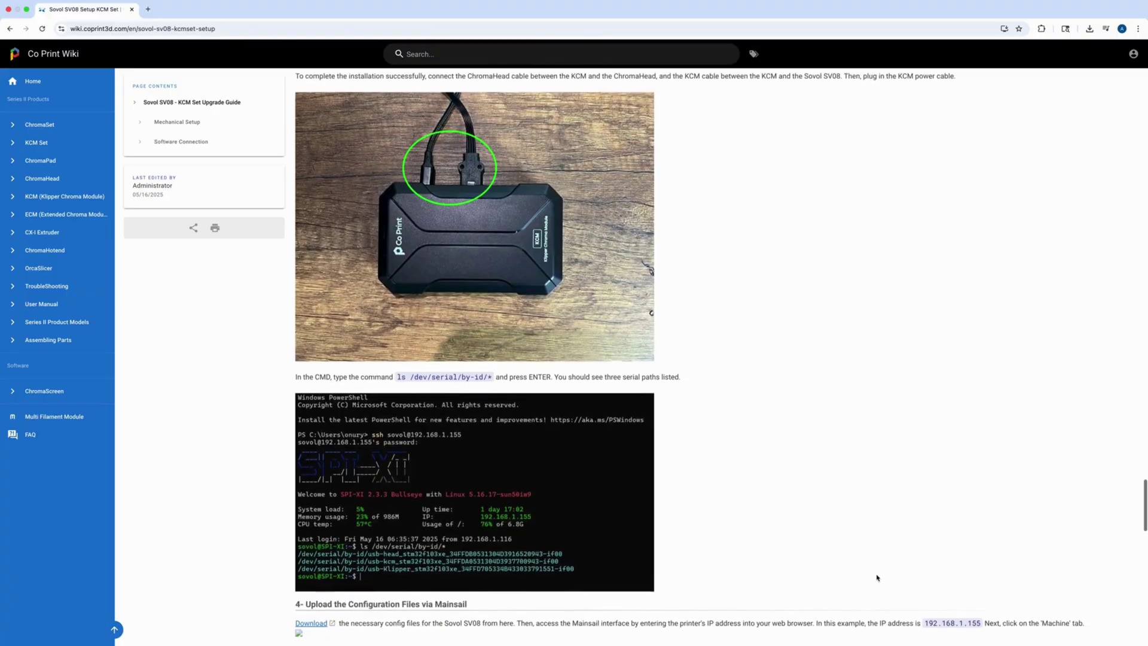
scroll(878, 578, "down", 4)
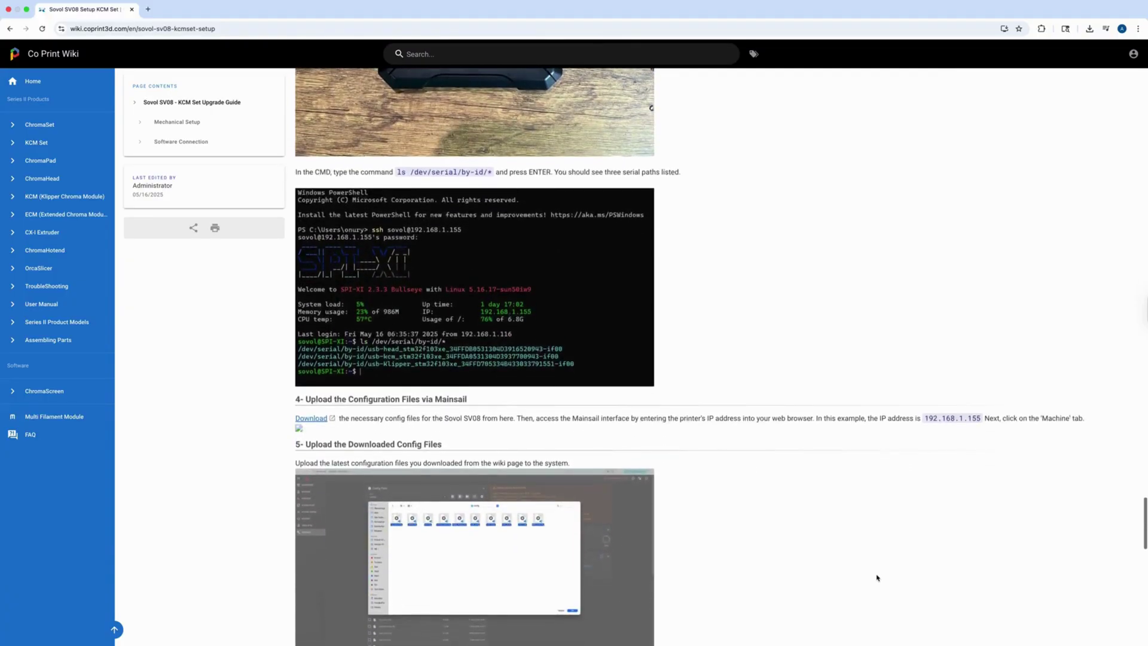
scroll(877, 578, "down", 4)
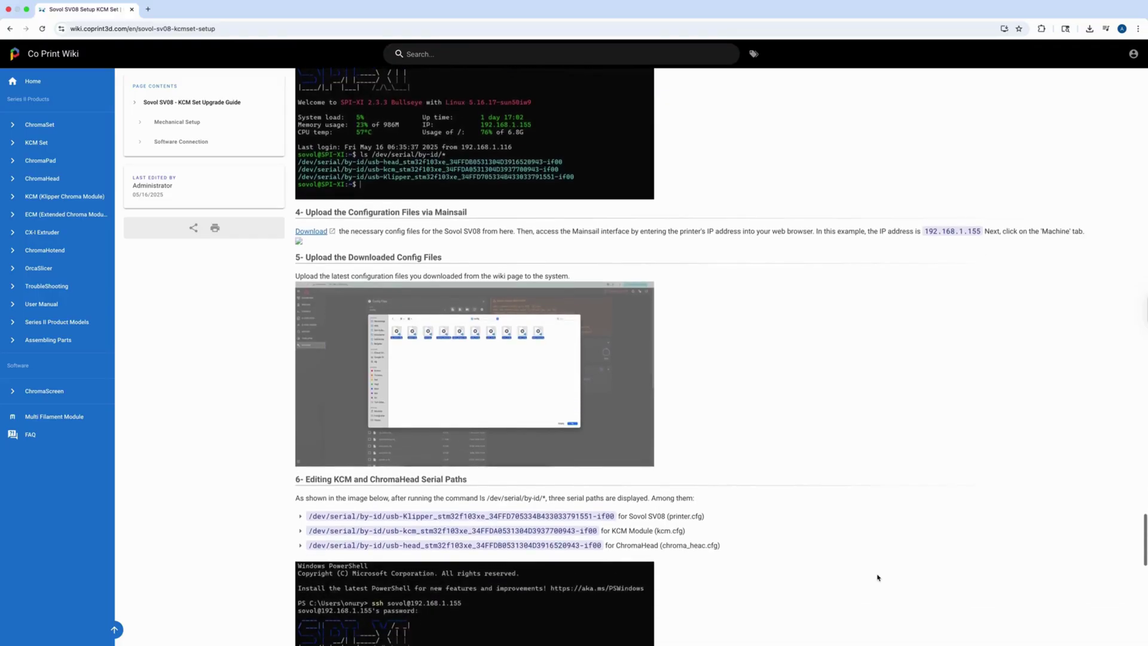
scroll(877, 578, "down", 3)
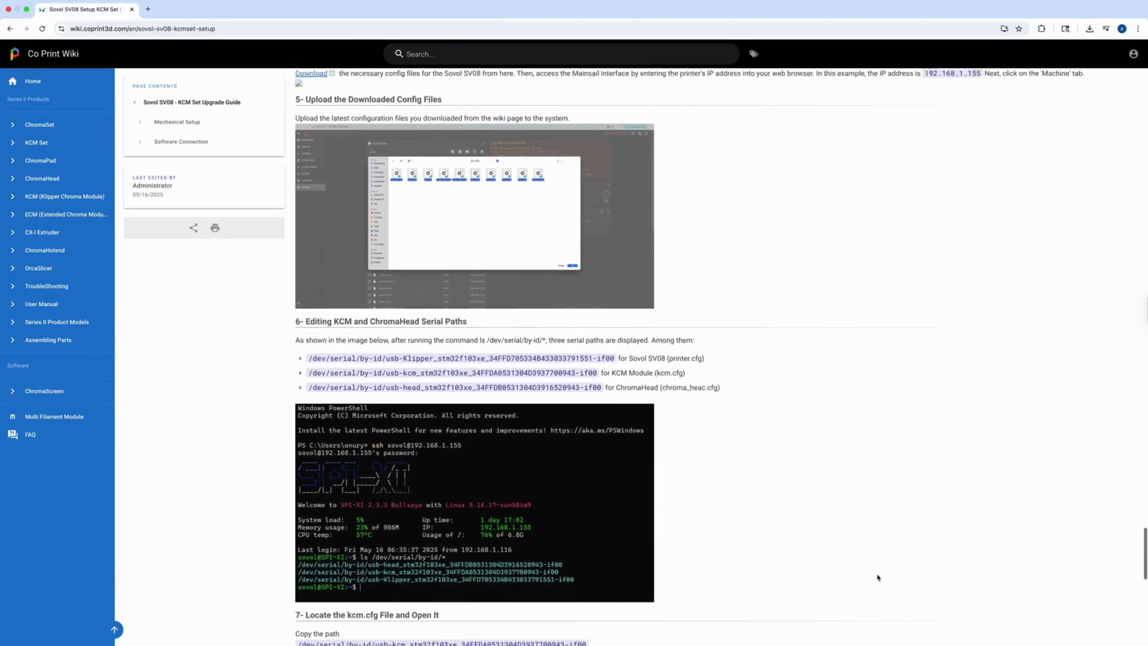
scroll(878, 578, "down", 4)
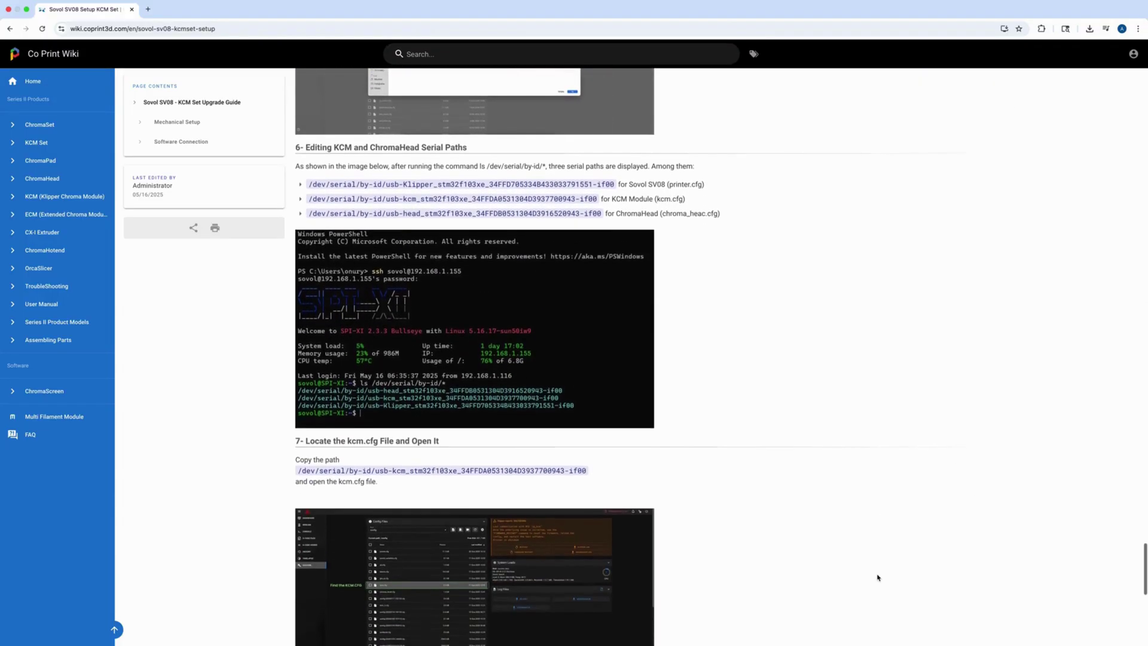
scroll(878, 577, "down", 2)
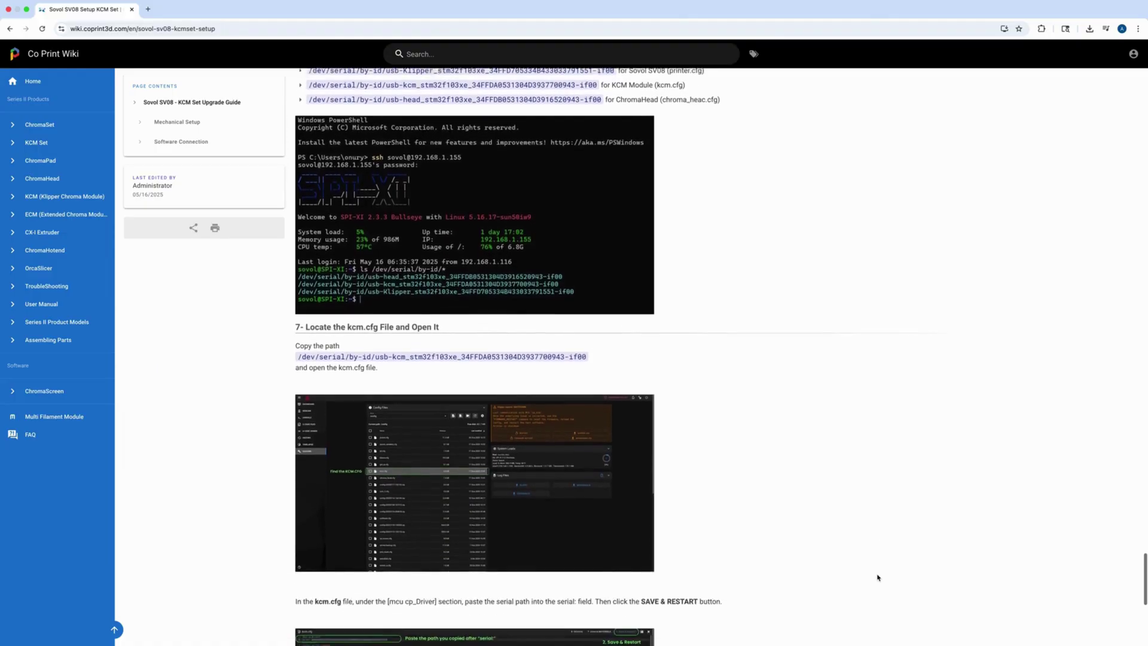
scroll(877, 578, "down", 4)
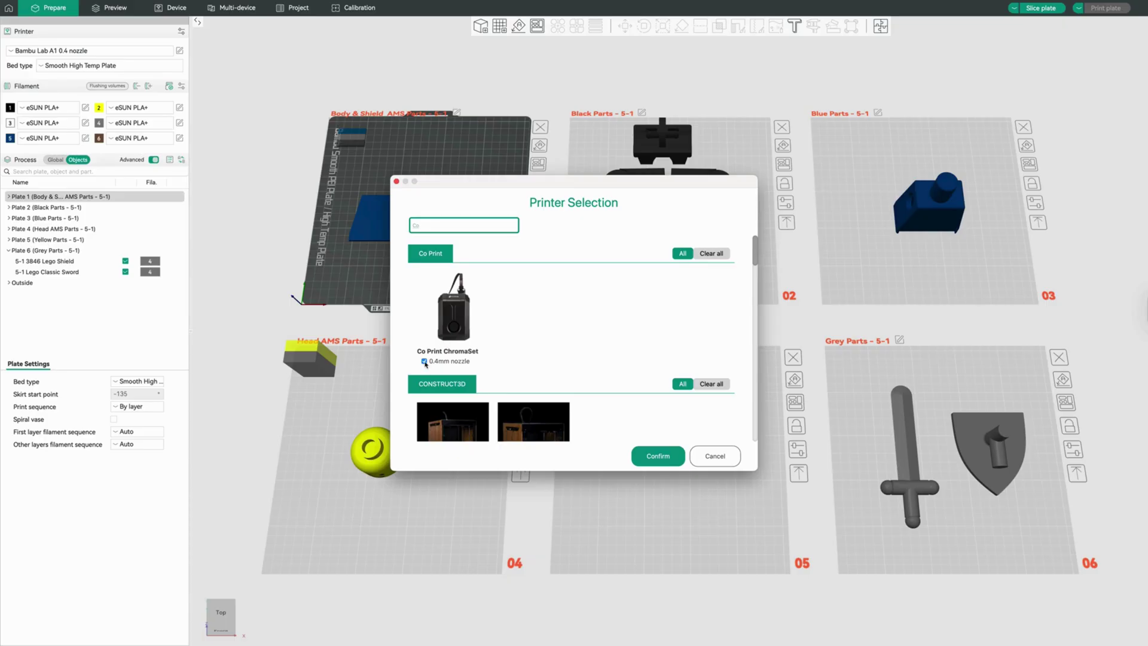
Set the printer to Co Print ChromaSet 0.4 nozzle SV08, discard process edits, and view its settings.
left_click(659, 458)
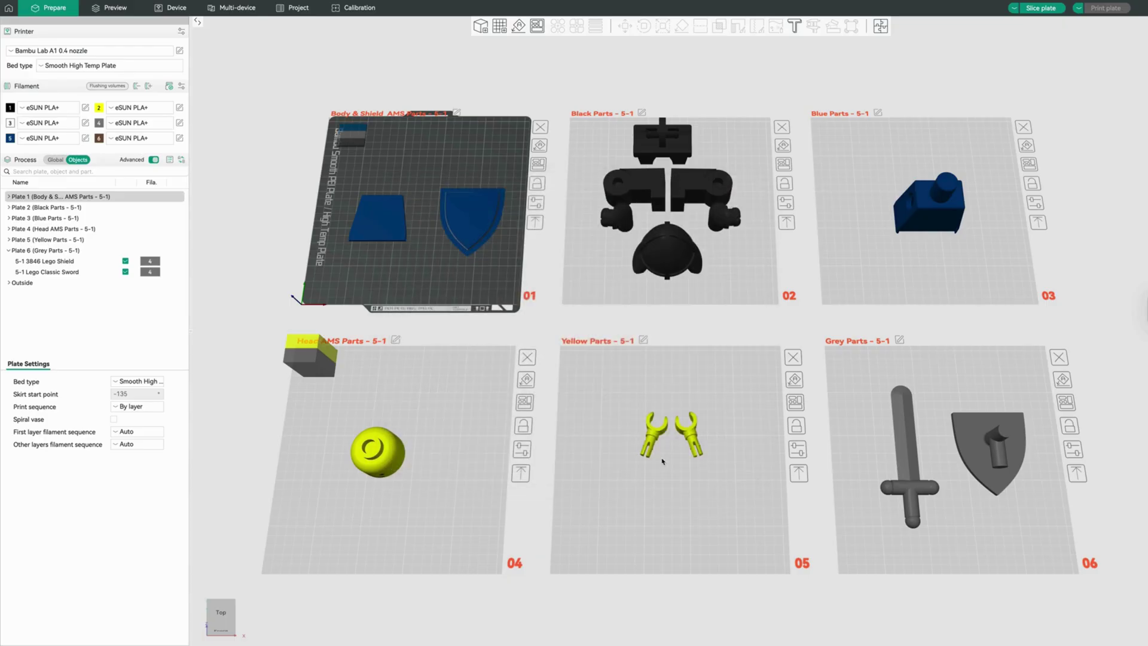
left_click(86, 51)
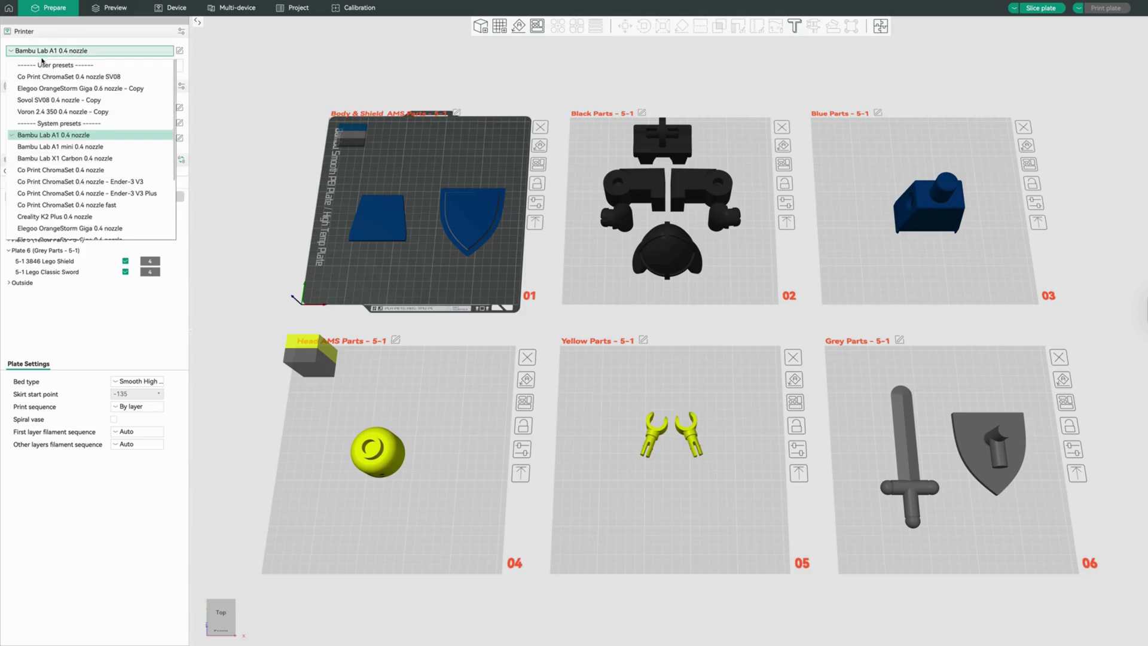
left_click(55, 77)
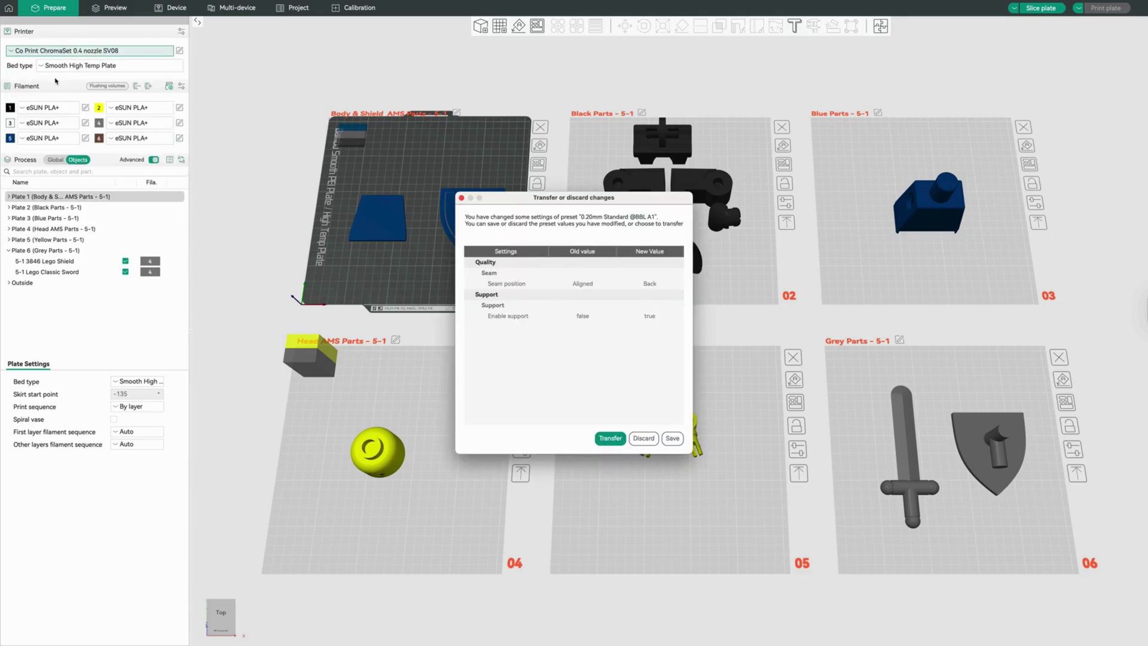
left_click(639, 439)
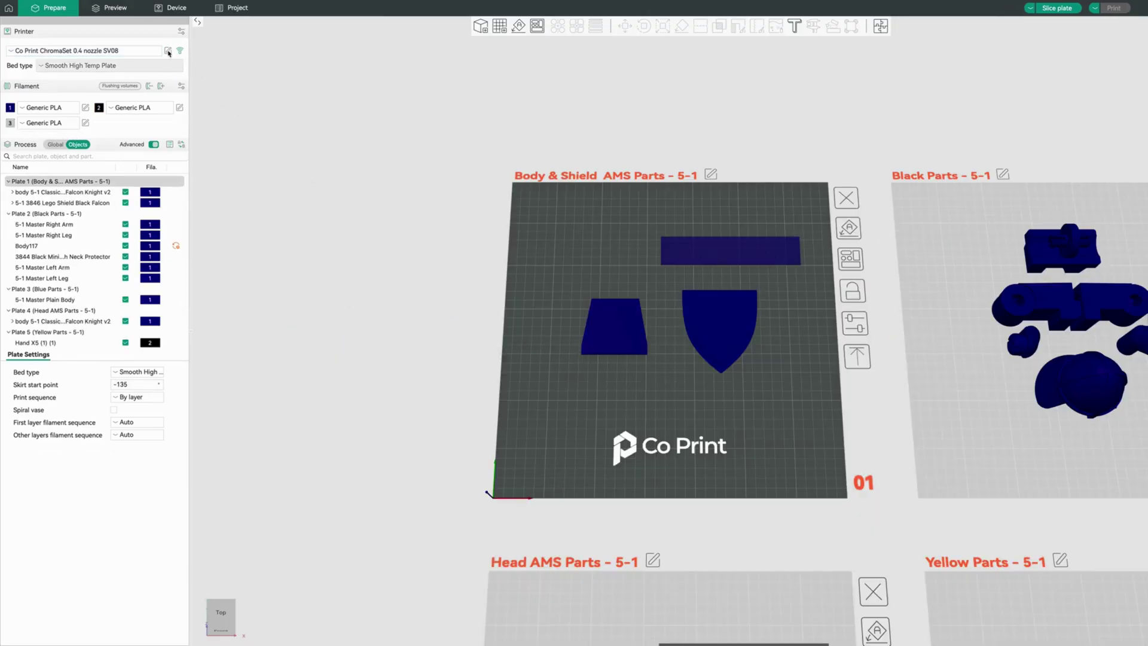
left_click(168, 52)
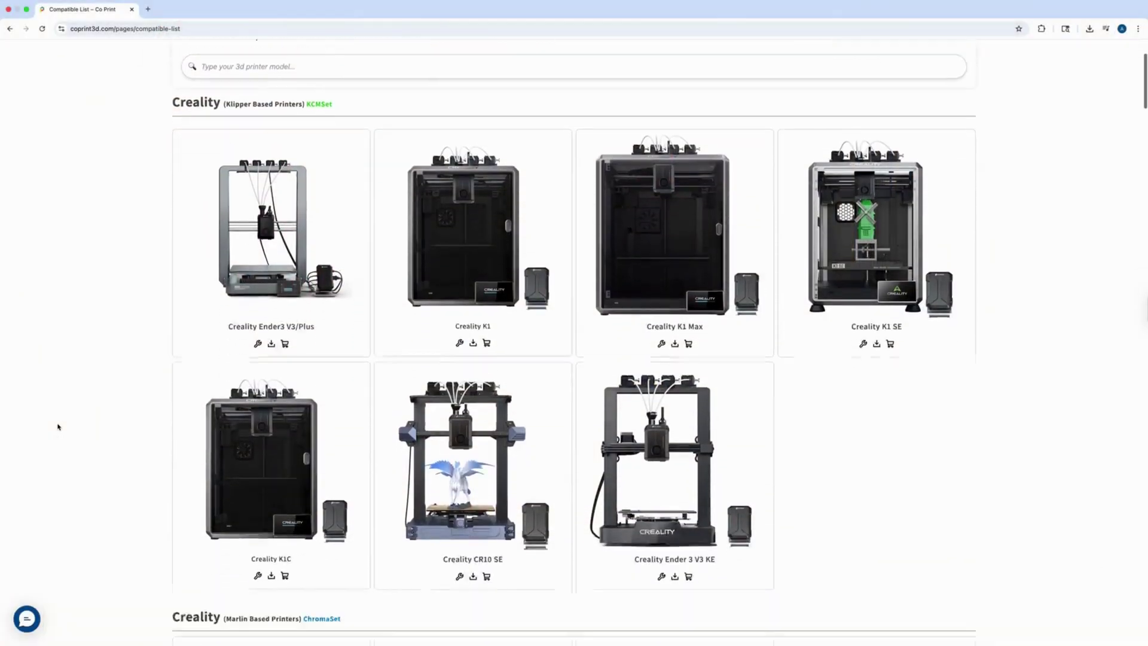
Scroll the Compatible List past Creality, Flashforge, Elegoo, Voron, Anycubic, Artillery and Prusa toward Sovol.
scroll(59, 390, "down", 9)
scroll(59, 392, "down", 15)
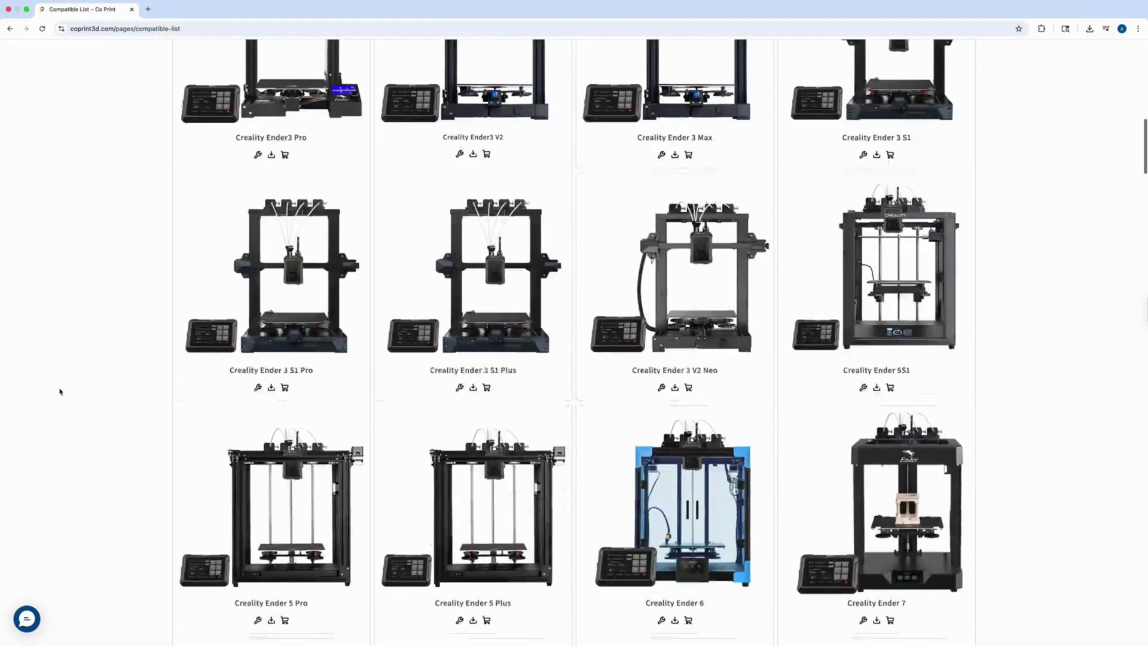
scroll(60, 391, "down", 12)
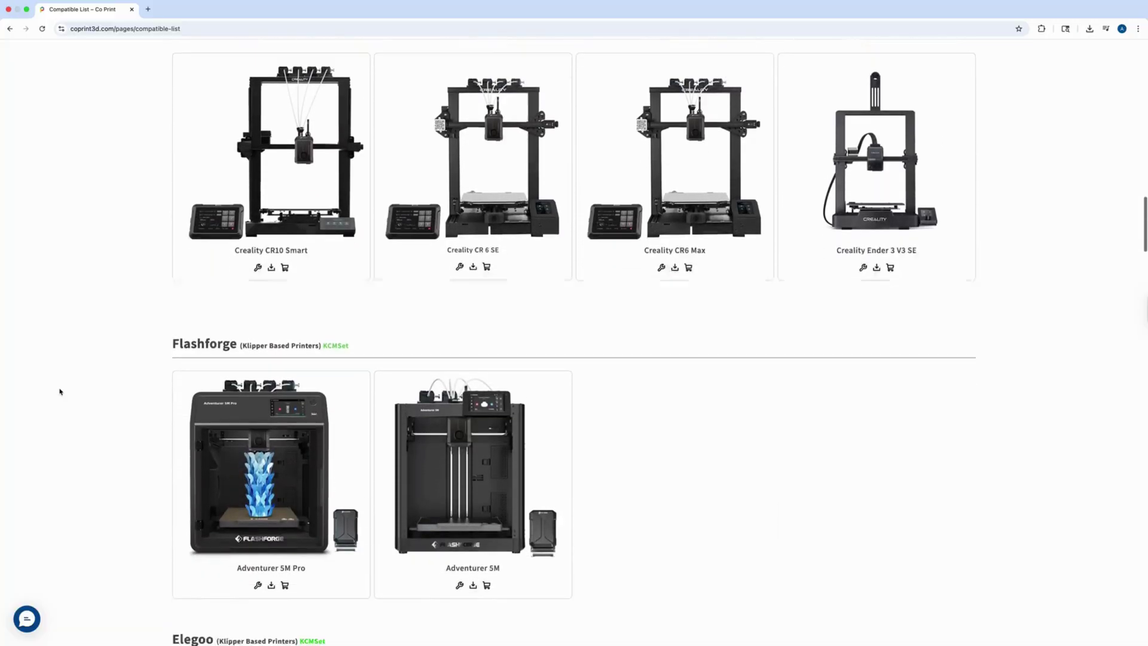
scroll(61, 391, "down", 12)
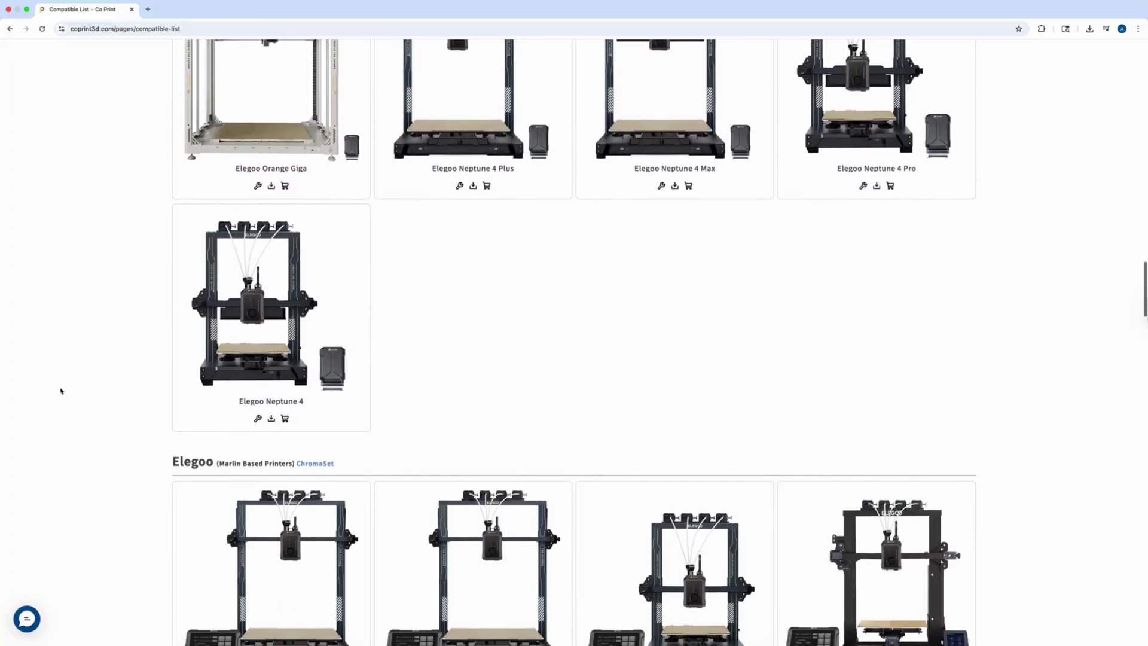
scroll(60, 392, "down", 16)
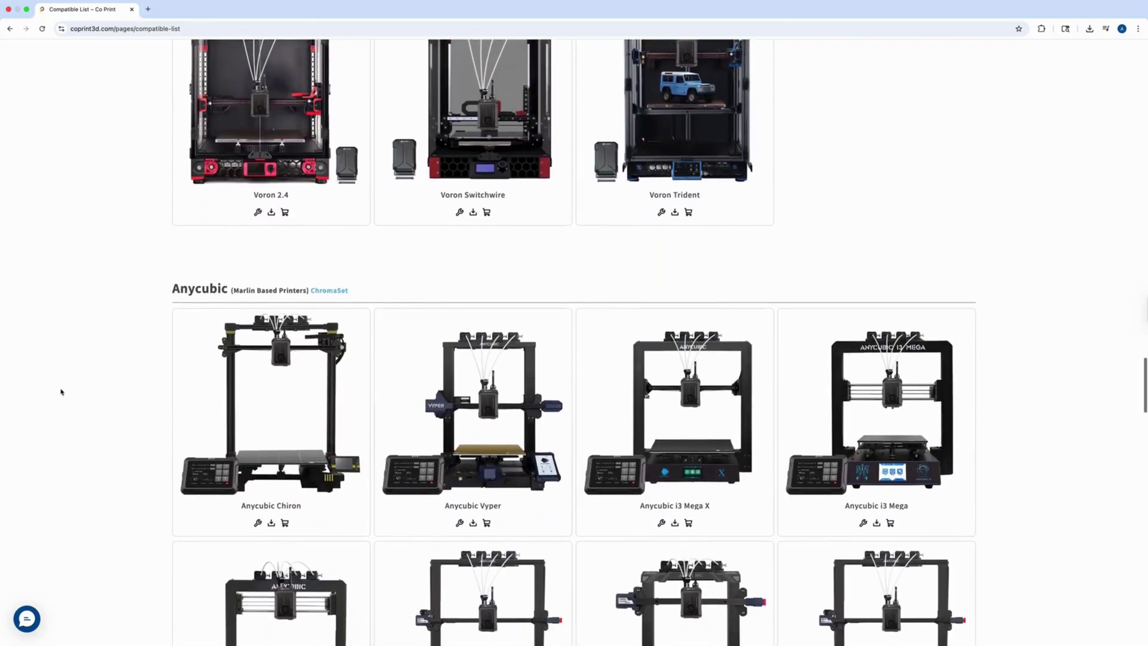
scroll(62, 394, "down", 16)
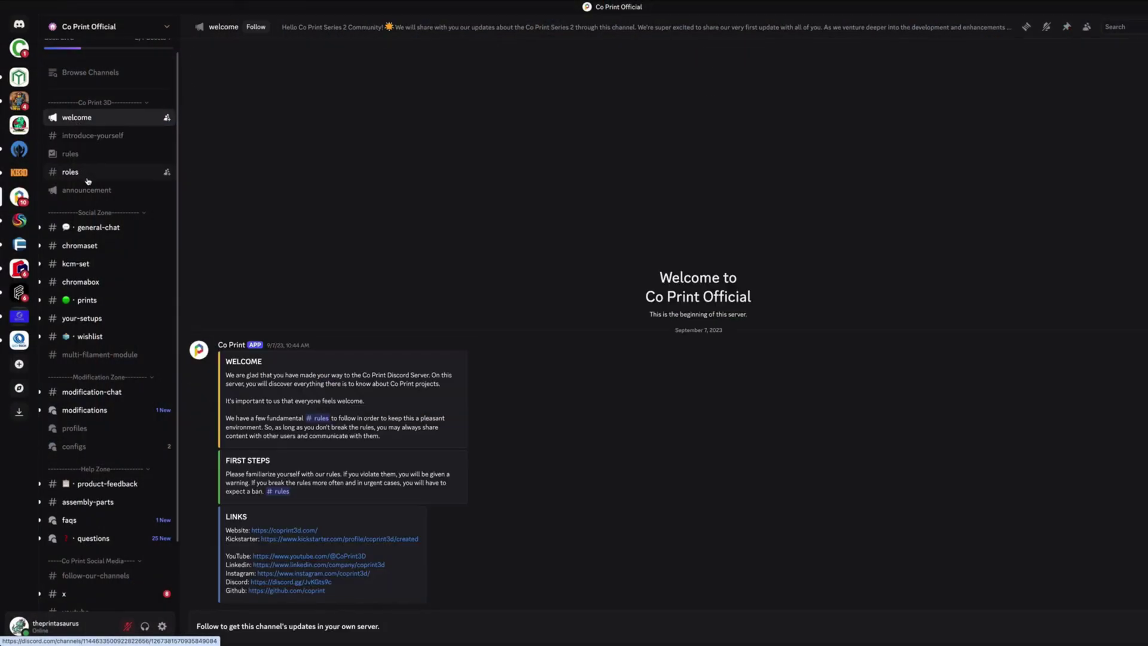
Read through the Co Print #chromaset and #kcm-set channel discussions.
left_click(83, 248)
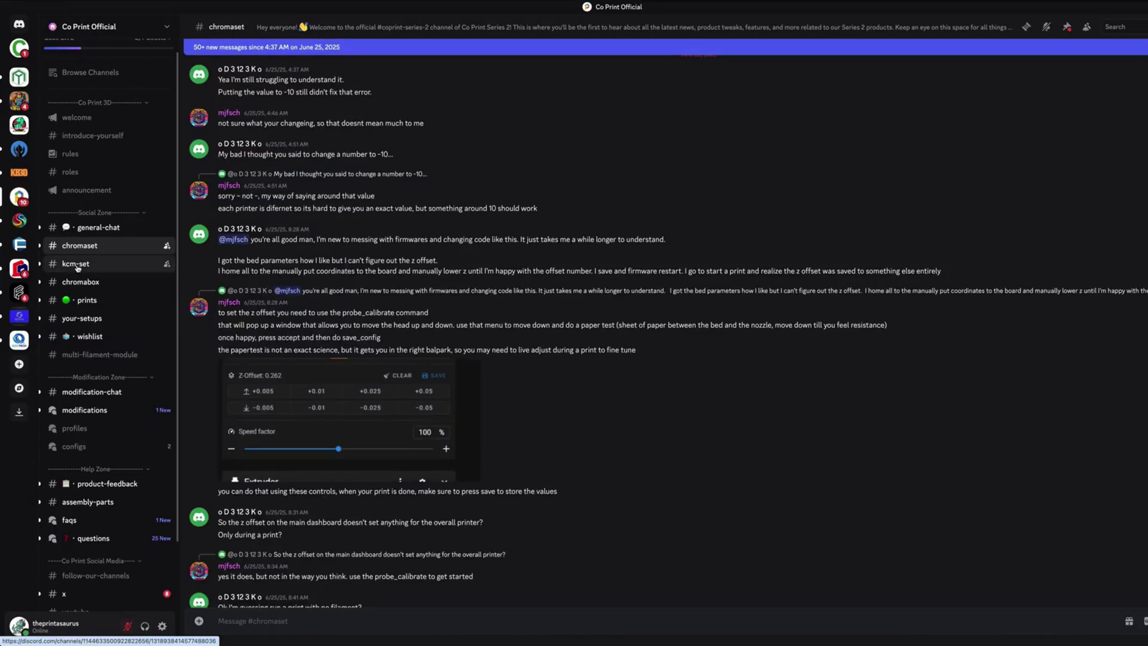
left_click(76, 264)
scroll(383, 338, "down", 12)
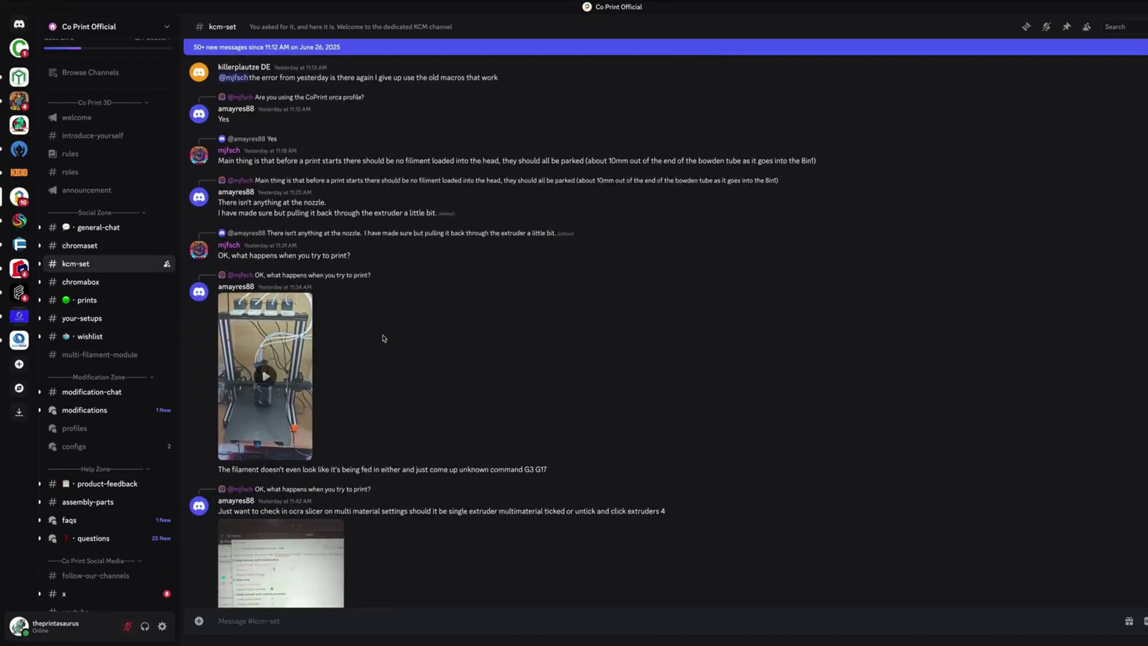
scroll(383, 338, "down", 5)
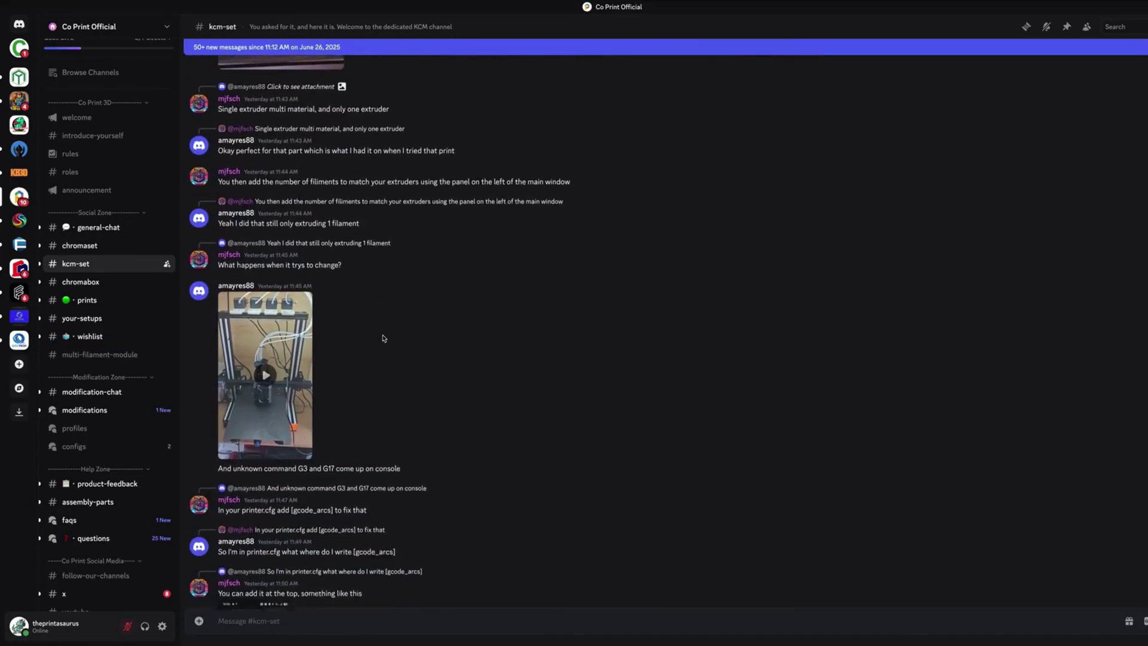
scroll(86, 321, "down", 1)
scroll(86, 321, "down", 1)
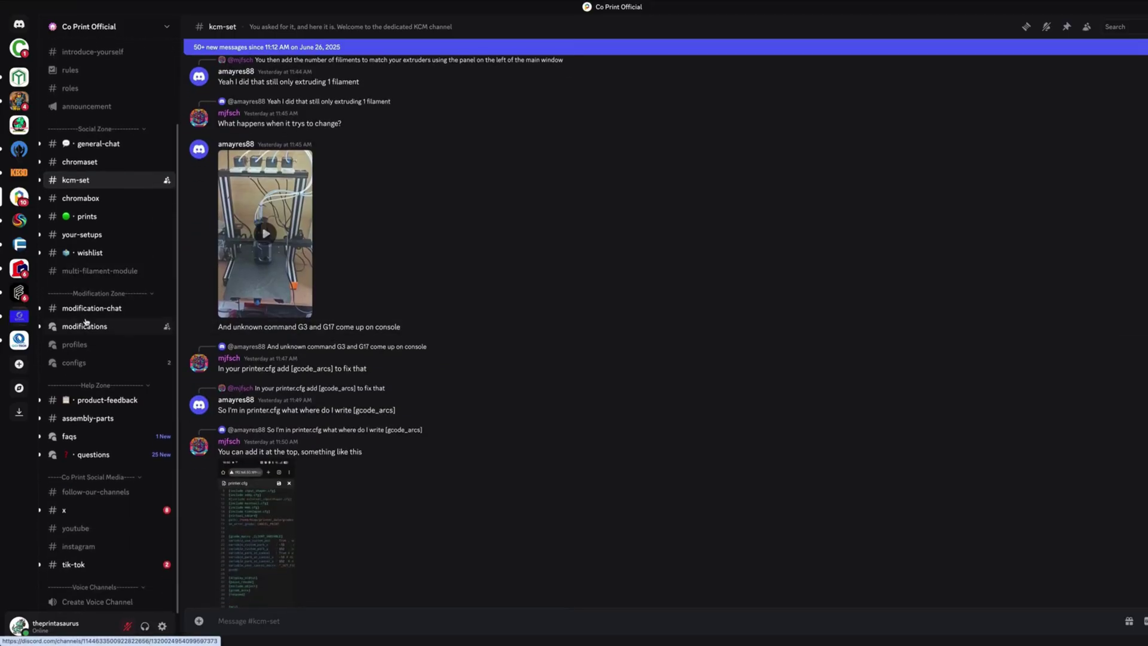
Browse the #modification-chat channel messages for KCM Set tips.
left_click(83, 309)
scroll(494, 366, "down", 5)
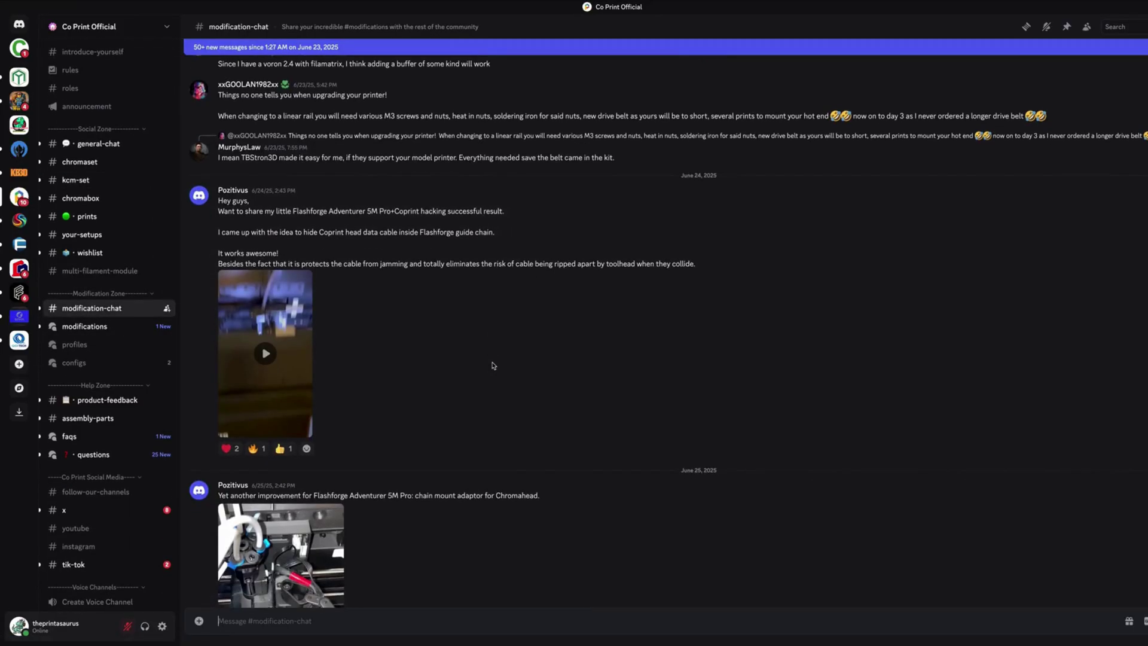
scroll(493, 366, "down", 10)
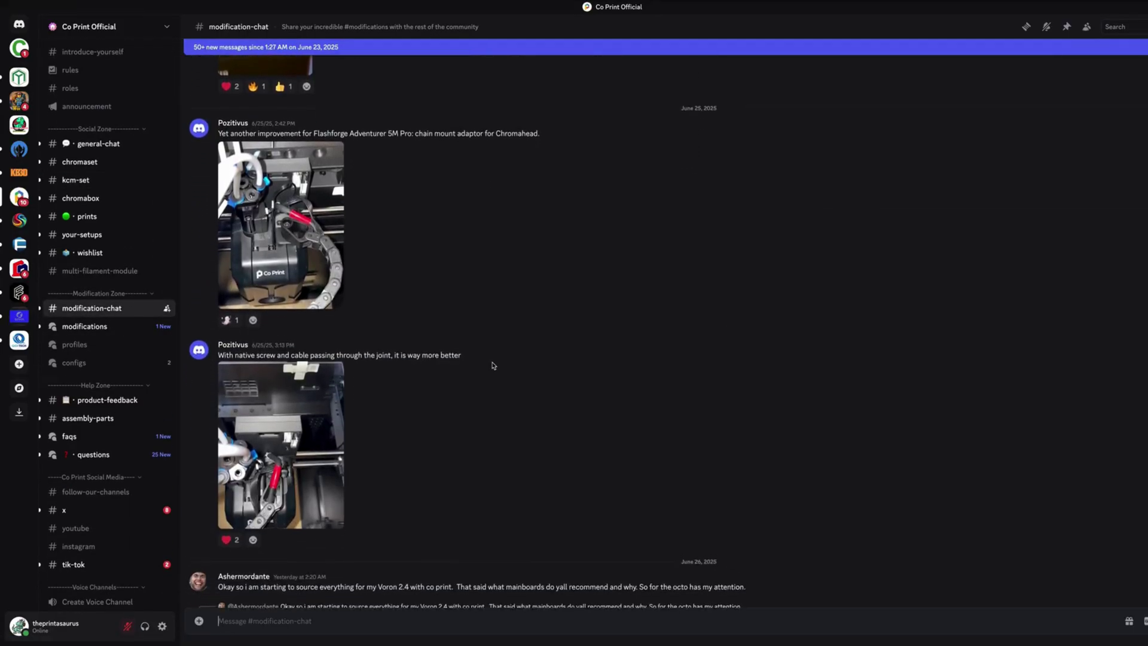
scroll(493, 365, "down", 15)
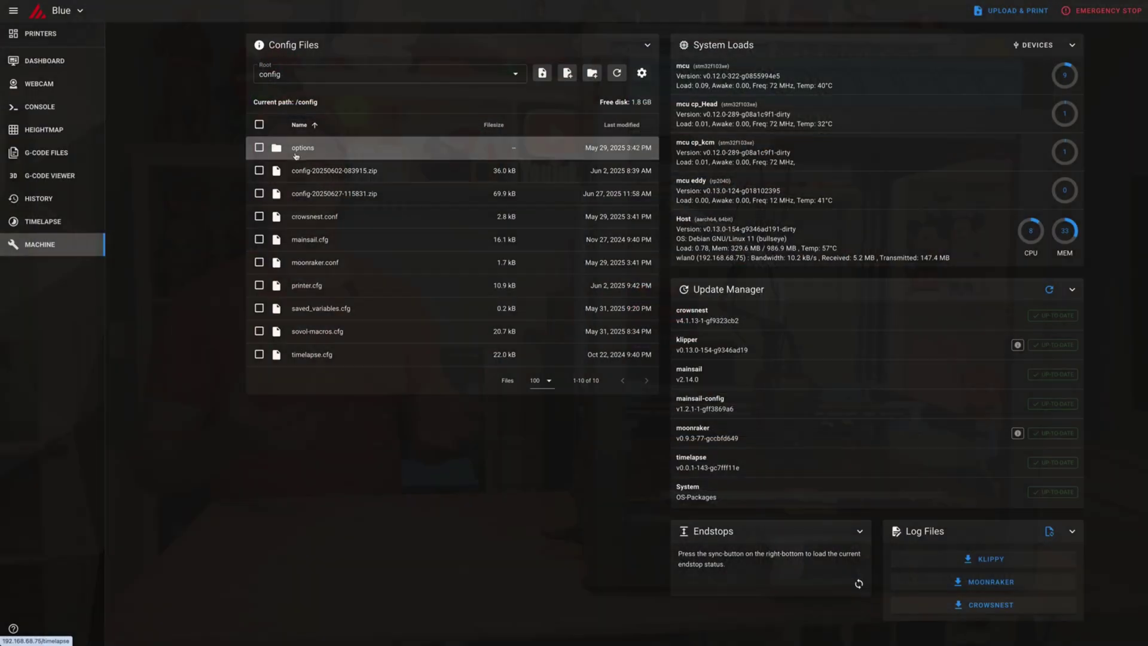
Open options/coprint/autoload.cfg from the Machine page in the Mainsail editor.
left_click(300, 151)
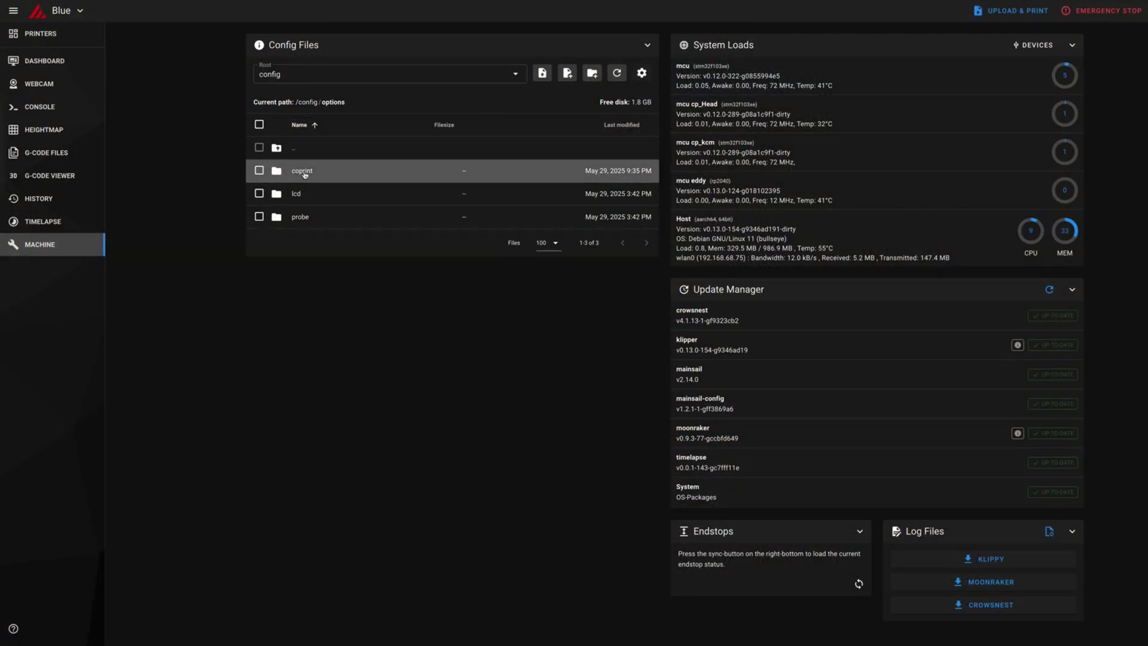
left_click(304, 173)
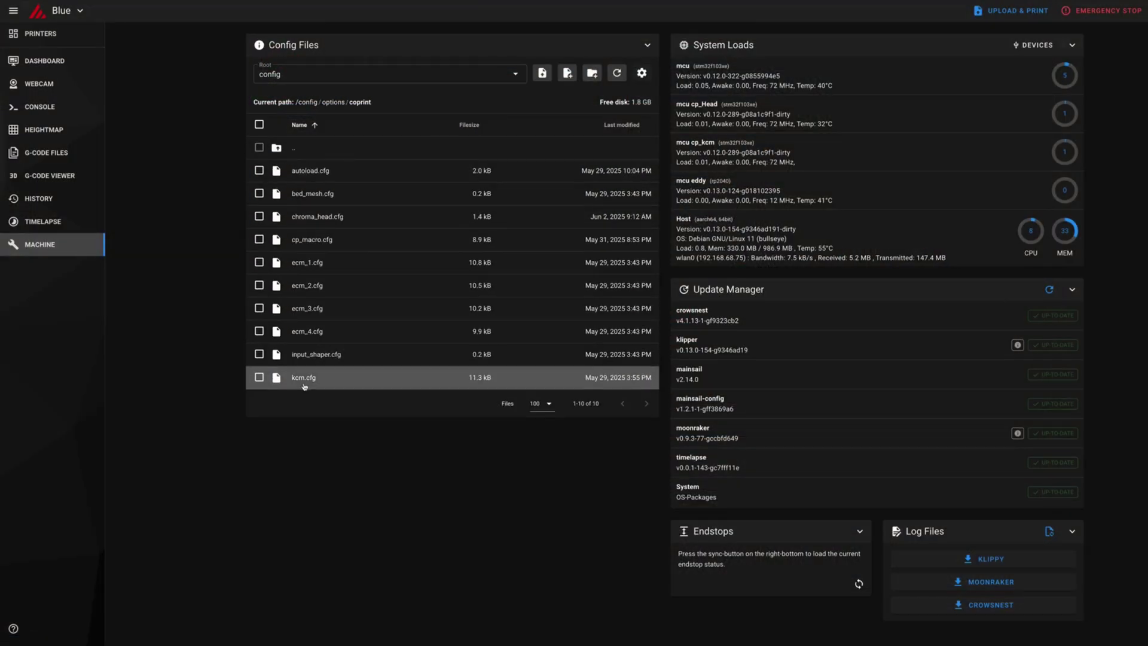
left_click(310, 172)
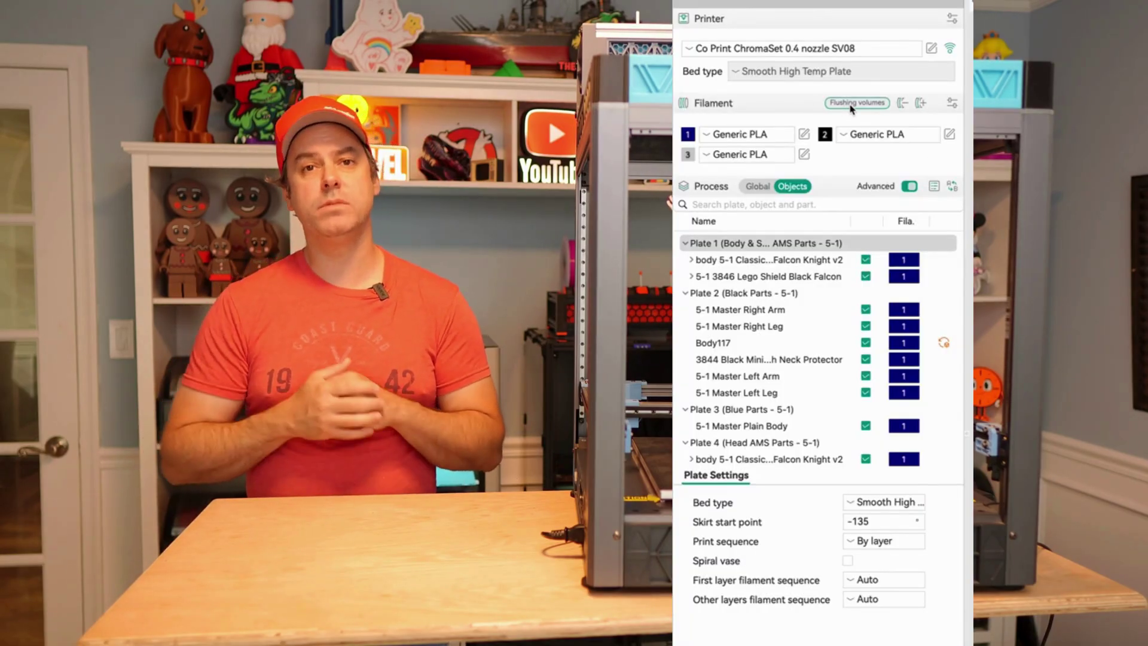
Bring up the flushing volumes dialog showing the three-filament purge table.
left_click(853, 104)
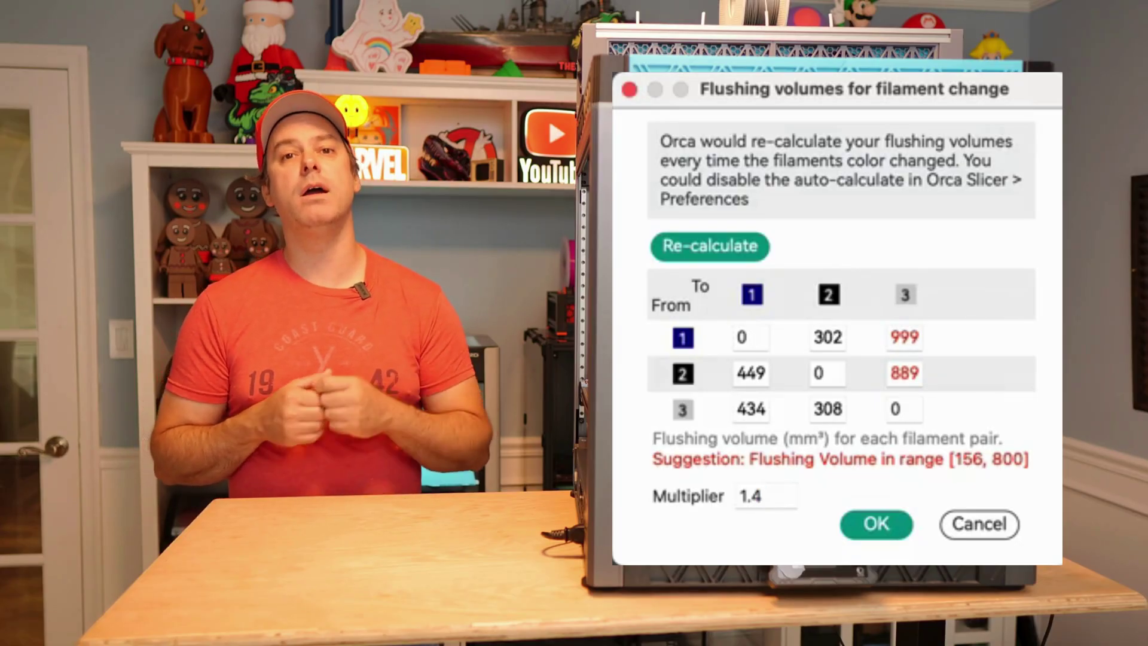